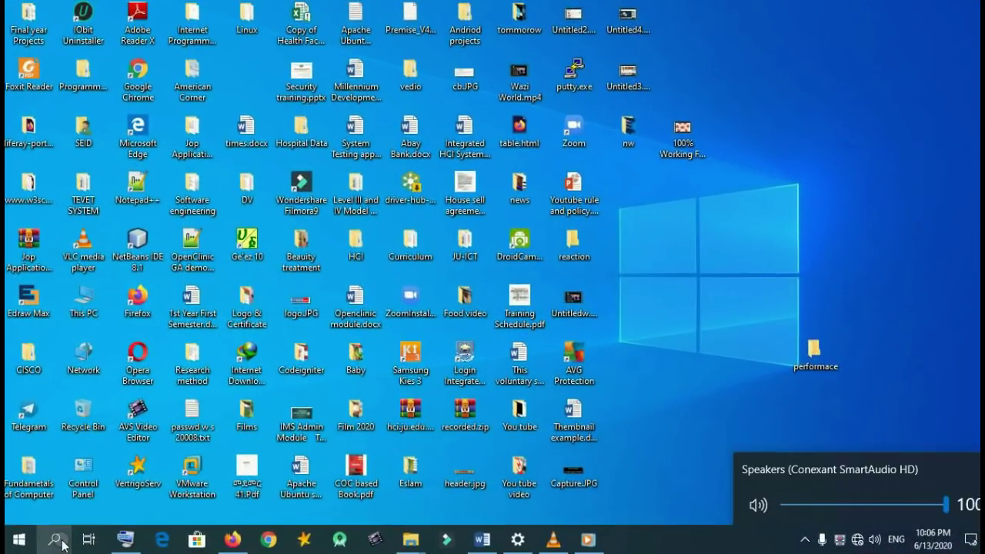
Search Windows for "settings", open the Settings app and go to the Storage page of the System settings.
{"action": "left_click", "coordinate": [64, 531]}
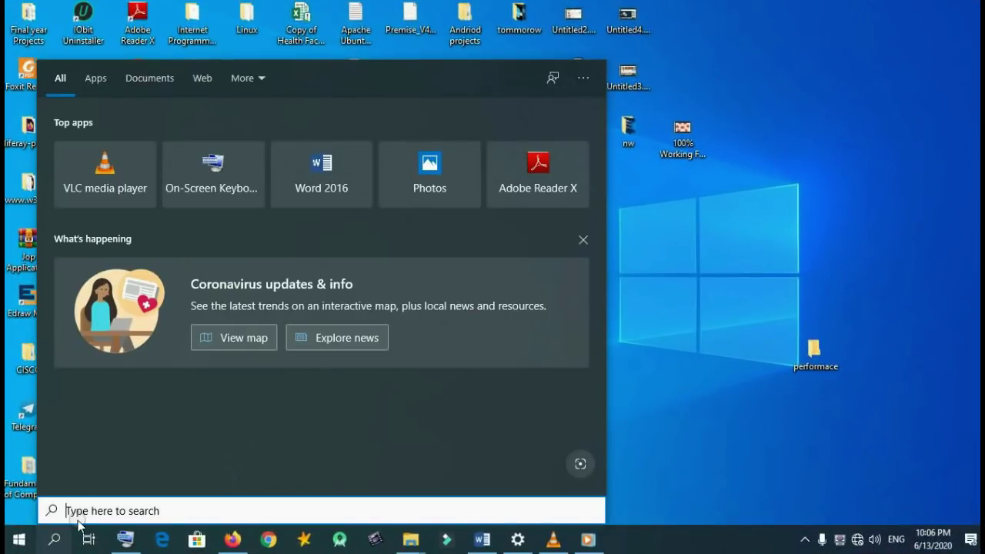
{"action": "type", "text": "settings"}
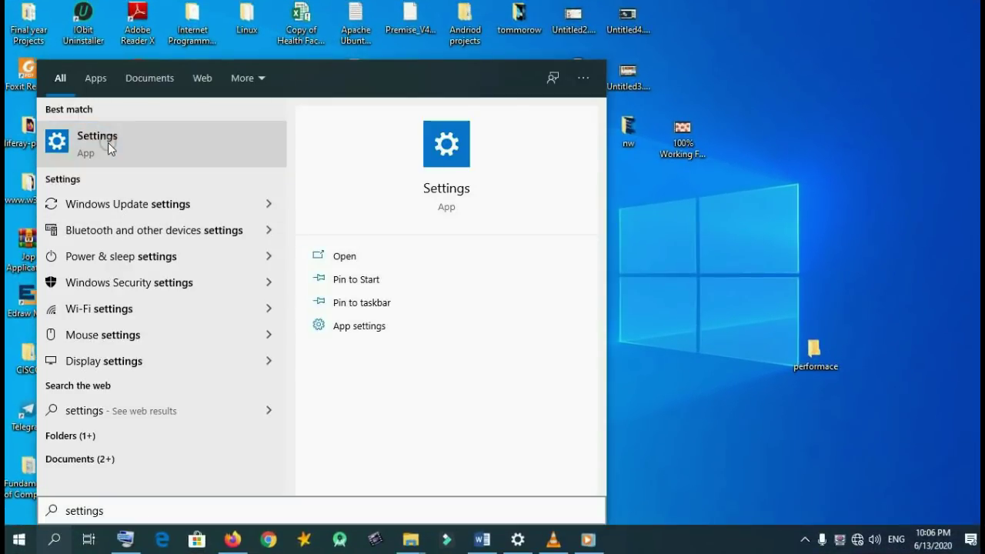
{"action": "left_click", "coordinate": [110, 146]}
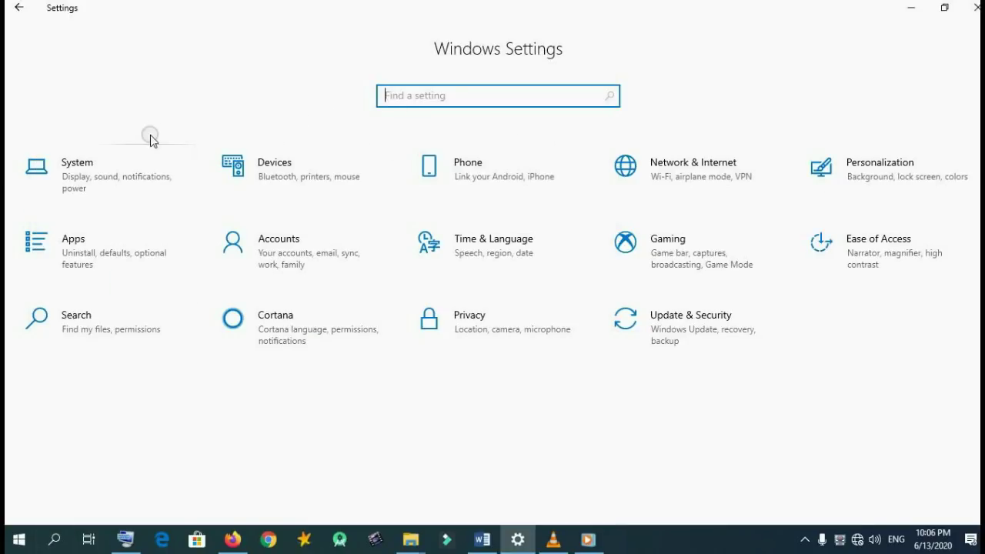
{"action": "left_click", "coordinate": [102, 176]}
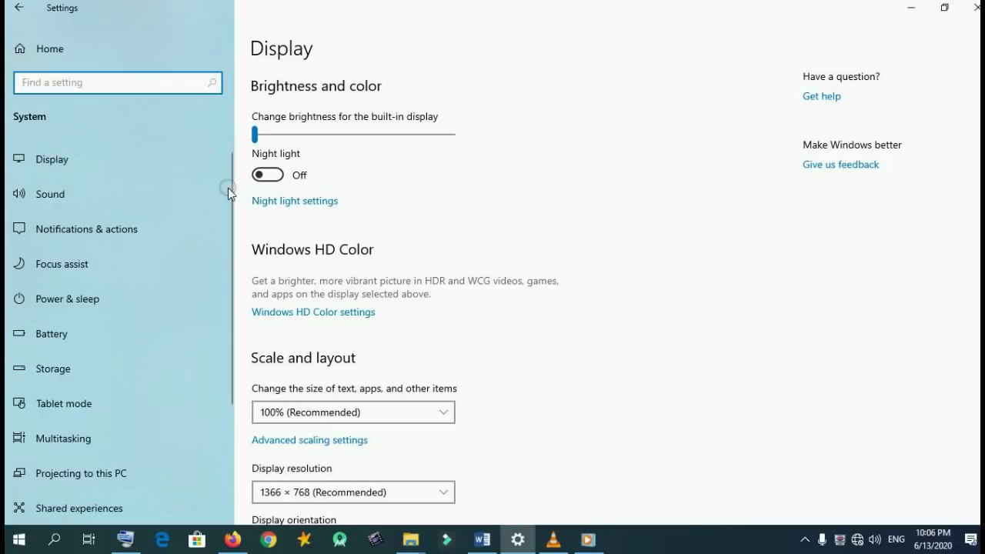
{"action": "scroll", "coordinate": [230, 184], "scroll_direction": "down", "scroll_amount": 1}
{"action": "left_click", "coordinate": [53, 331]}
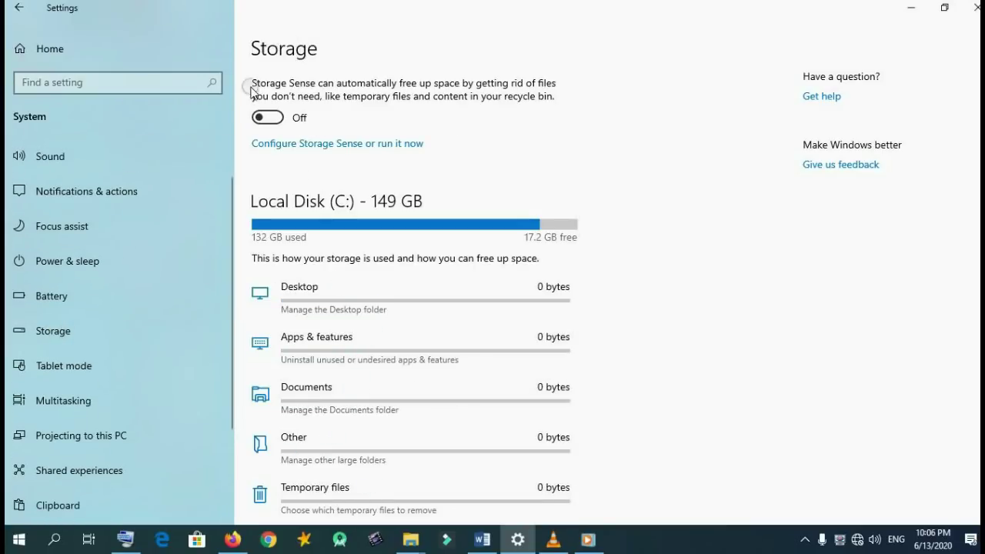
Turn on Storage Sense so that unneeded files are removed automatically.
{"action": "left_click", "coordinate": [276, 119]}
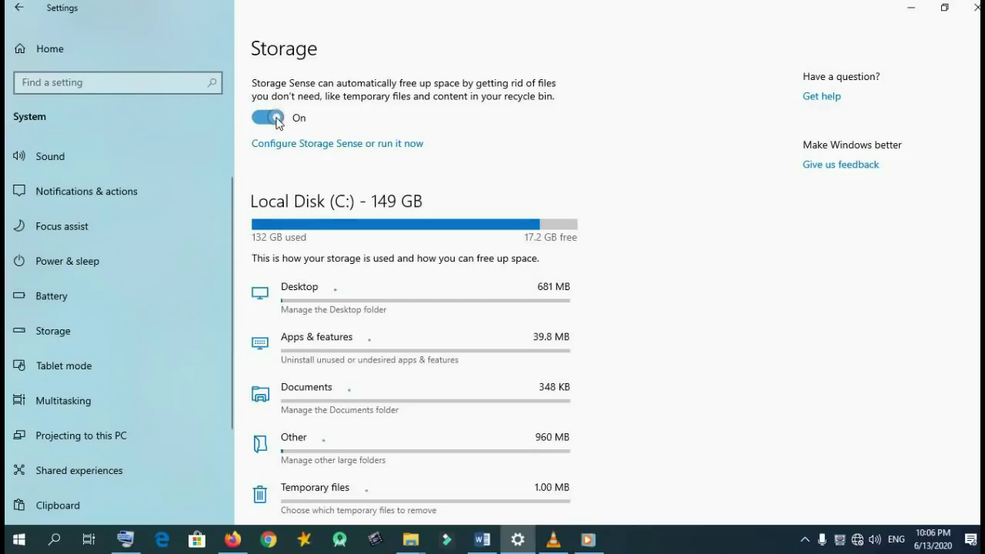
{"action": "scroll", "coordinate": [967, 275], "scroll_direction": "down", "scroll_amount": 3}
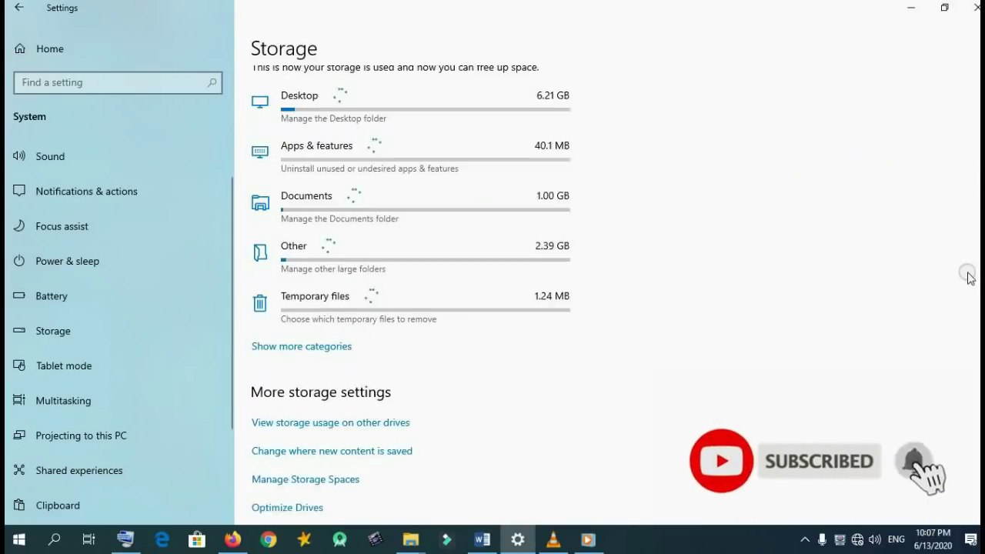
{"action": "scroll", "coordinate": [974, 226], "scroll_direction": "up", "scroll_amount": 3}
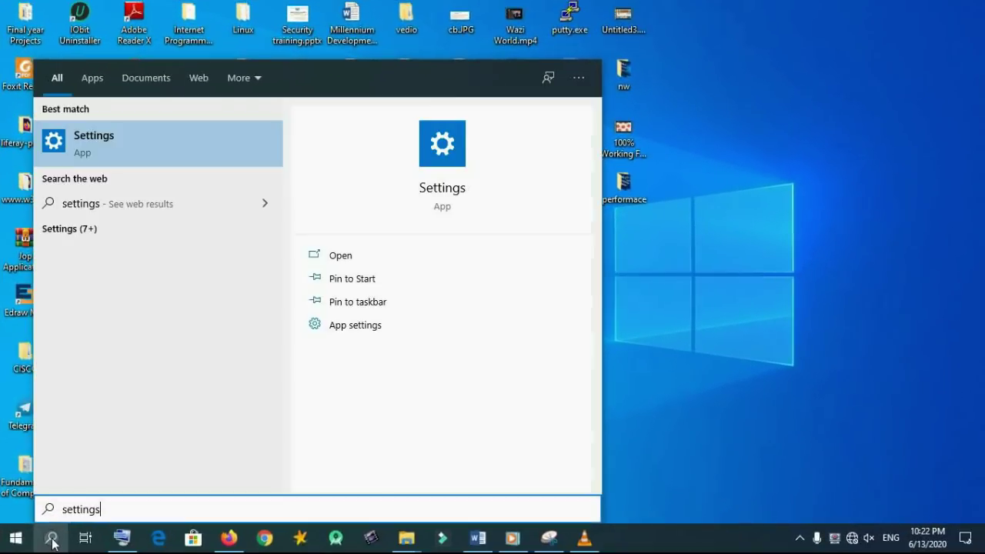
Open the Settings app from the search results and go to the Startup page of the Apps settings.
{"action": "left_click", "coordinate": [121, 143]}
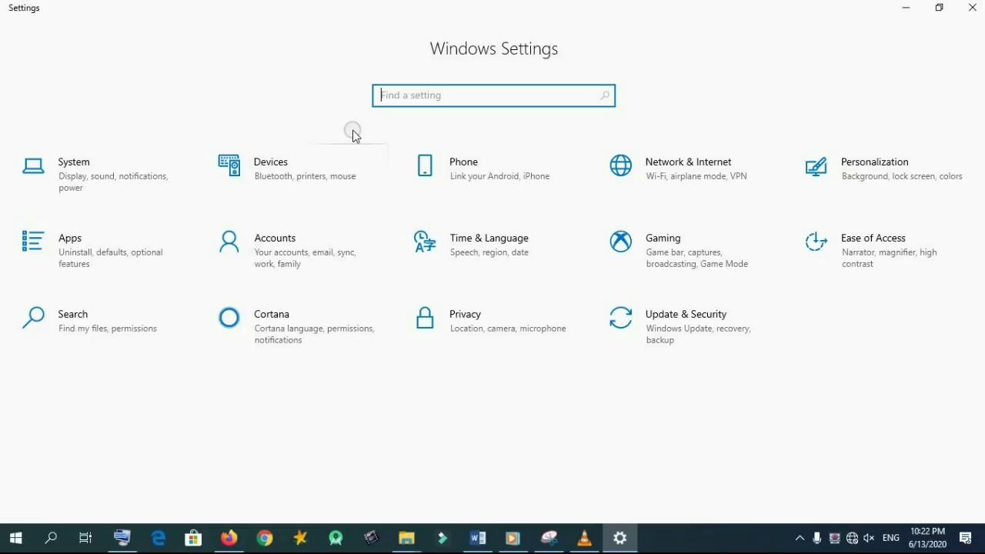
{"action": "left_click", "coordinate": [81, 244]}
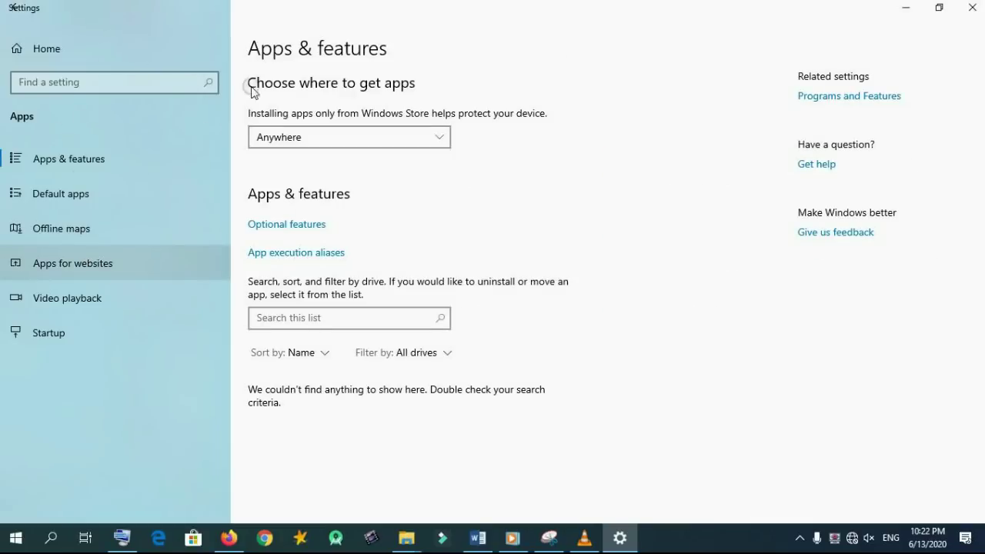
{"action": "left_click", "coordinate": [57, 330]}
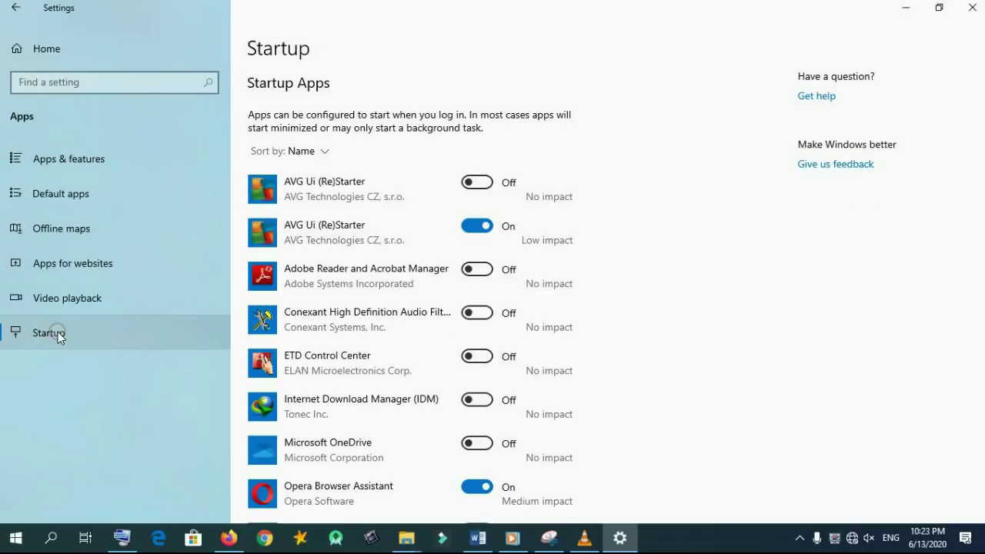
Turn off Opera Browser Assistant and Wondershare Studio in the list of startup apps.
{"action": "left_click_drag", "start_coordinate": [982, 130], "coordinate": [980, 214]}
{"action": "scroll", "coordinate": [981, 214], "scroll_direction": "down", "scroll_amount": 3}
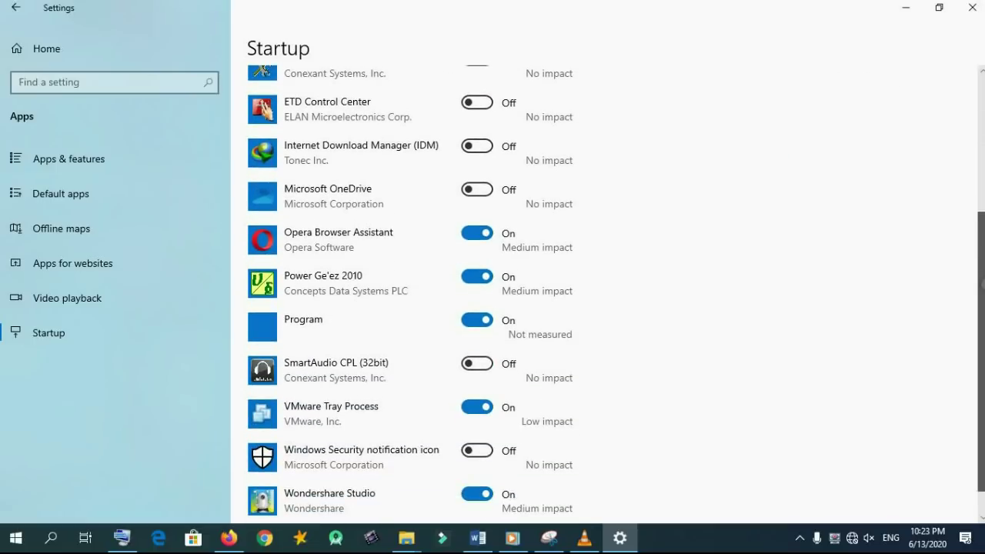
{"action": "left_click", "coordinate": [477, 235]}
{"action": "scroll", "coordinate": [982, 300], "scroll_direction": "down", "scroll_amount": 1}
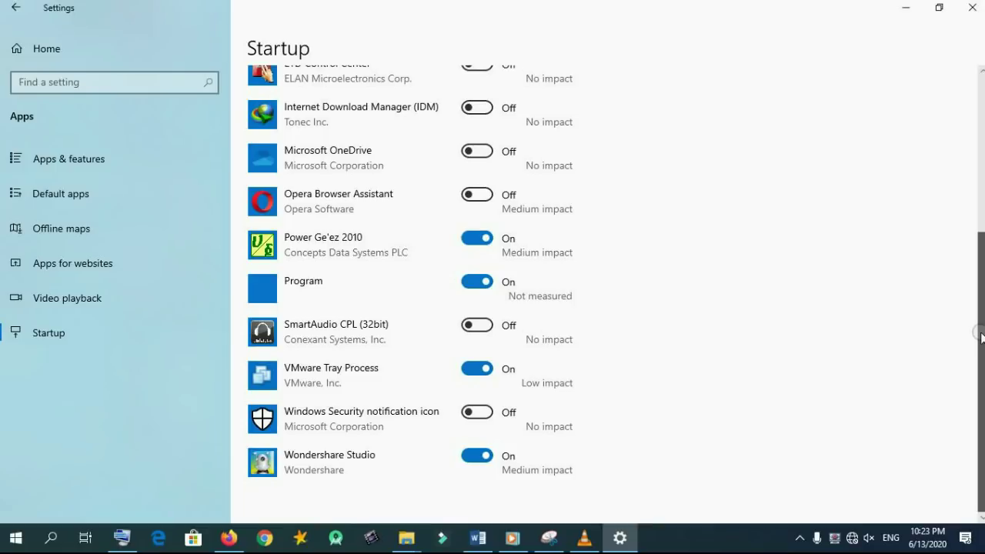
{"action": "left_click", "coordinate": [470, 455]}
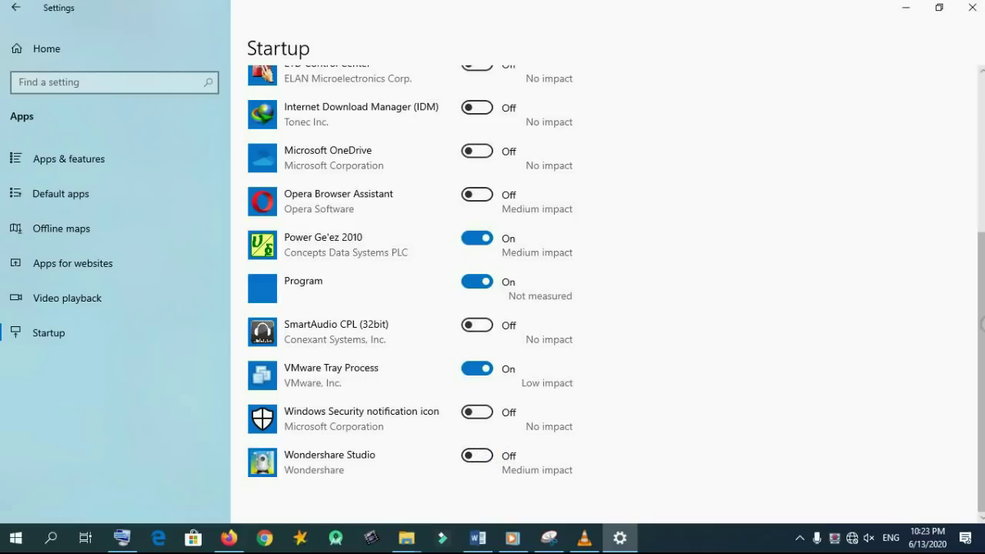
Turn on the first AVG Ui (Re)Starter entry in the startup apps list and close Settings.
{"action": "scroll", "coordinate": [982, 323], "scroll_direction": "up", "scroll_amount": 5}
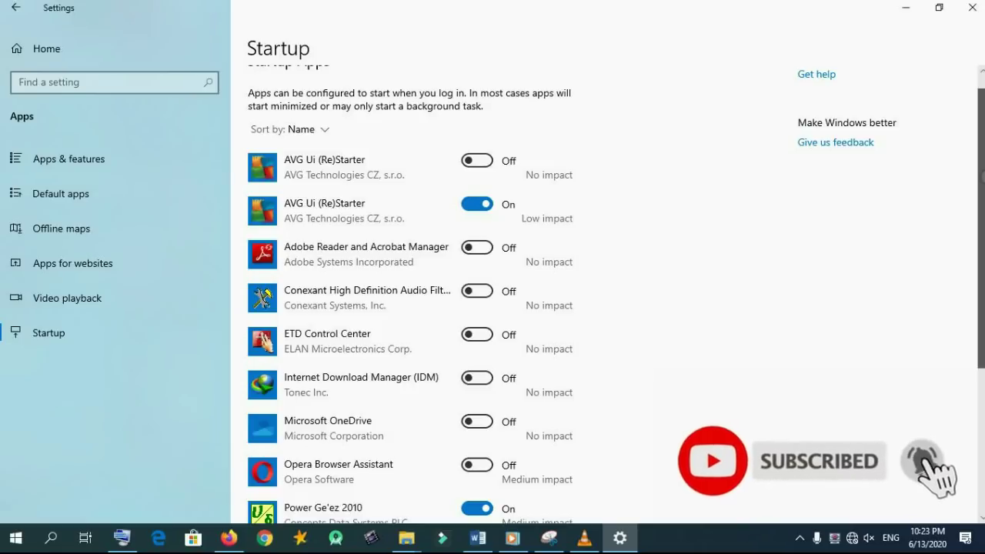
{"action": "left_click", "coordinate": [480, 160]}
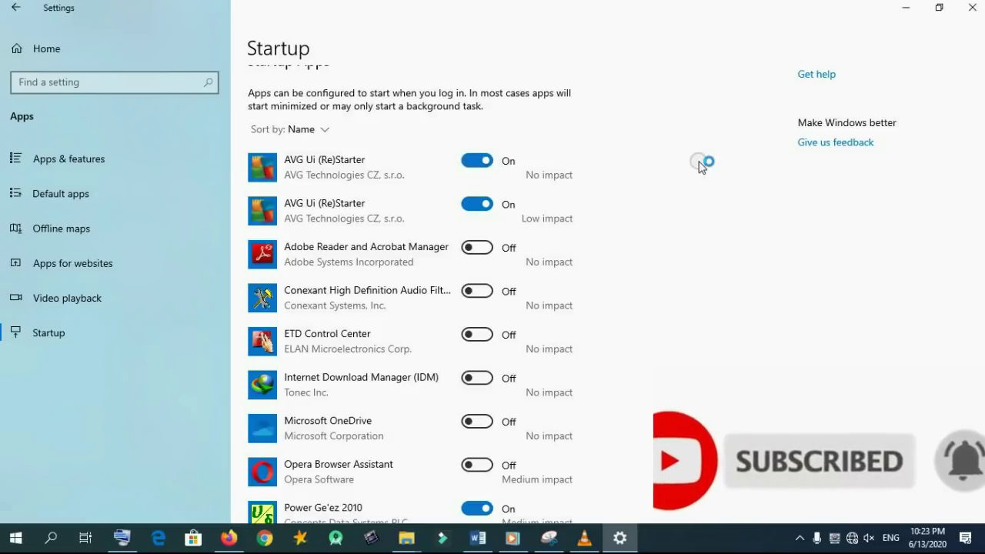
{"action": "scroll", "coordinate": [981, 308], "scroll_direction": "down", "scroll_amount": 2}
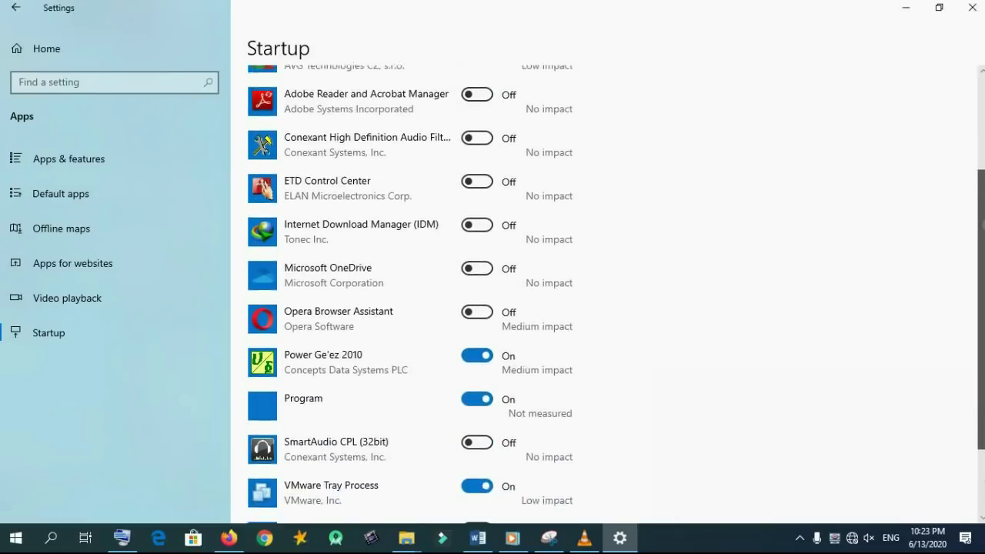
{"action": "scroll", "coordinate": [615, 293], "scroll_direction": "down", "scroll_amount": 2}
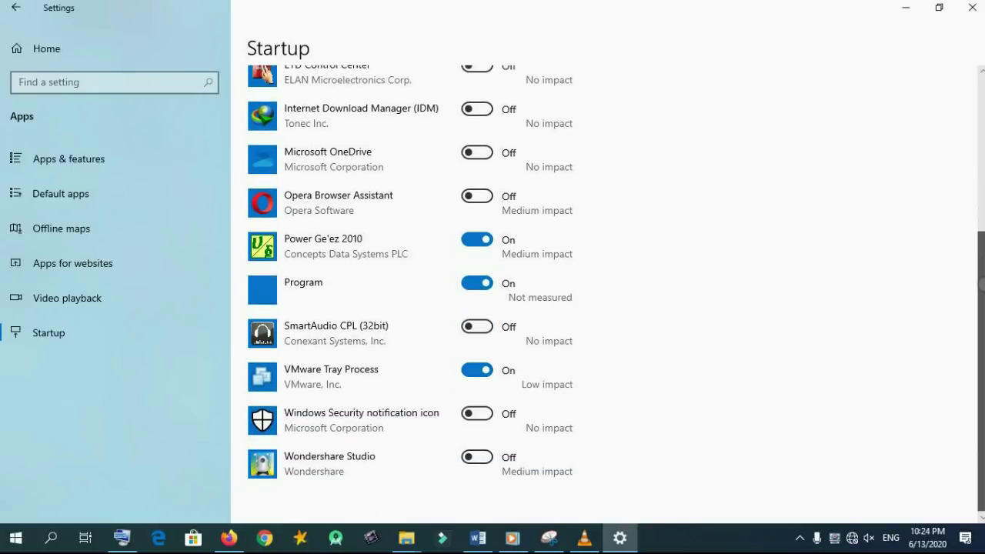
{"action": "scroll", "coordinate": [981, 308], "scroll_direction": "up", "scroll_amount": 4}
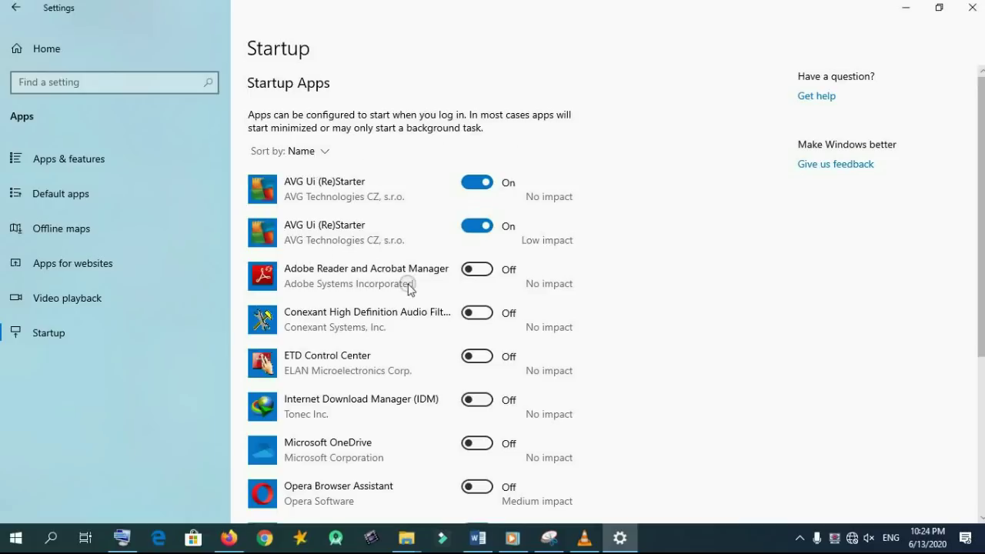
{"action": "left_click", "coordinate": [43, 49]}
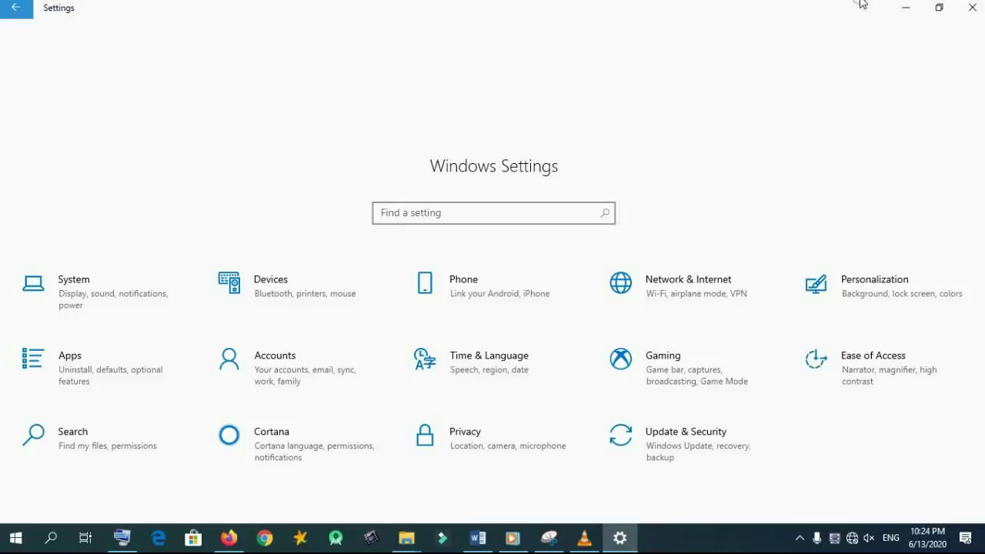
{"action": "left_click", "coordinate": [972, 8]}
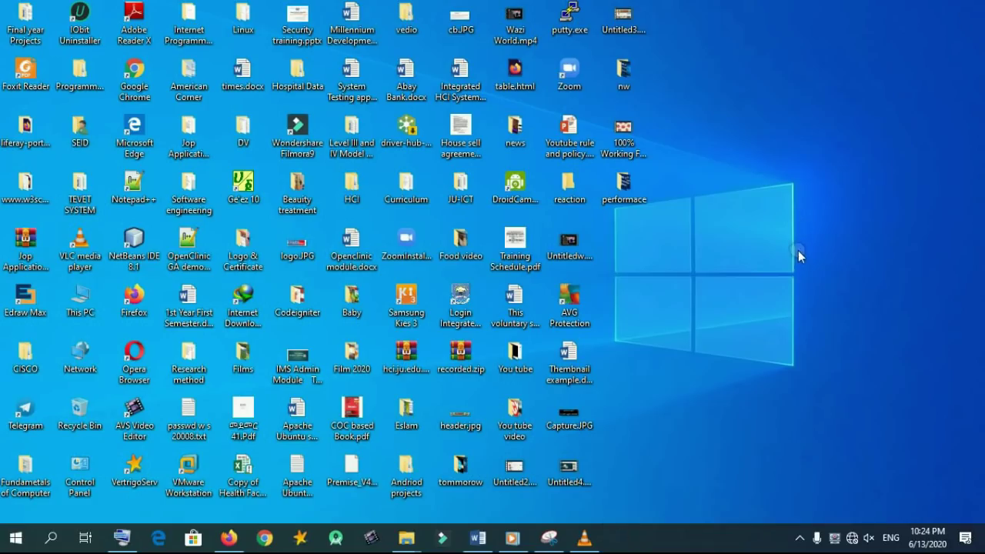
{"action": "right_click", "coordinate": [834, 536]}
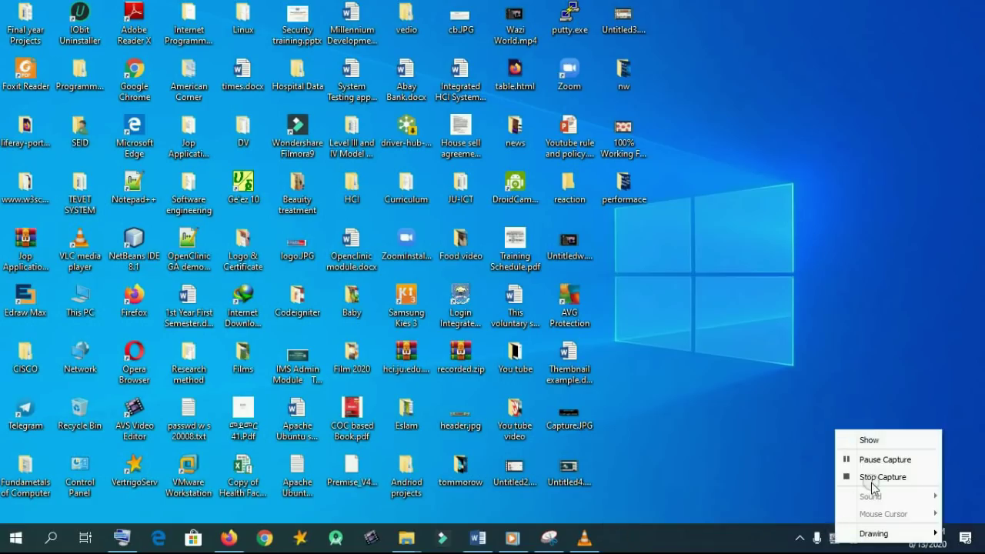
{"action": "left_click", "coordinate": [870, 475]}
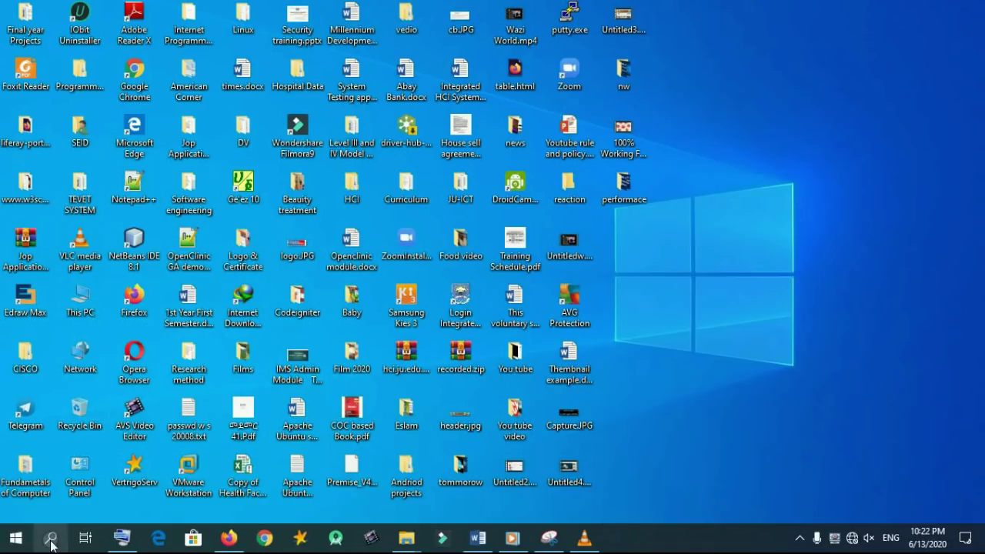
Search Windows for "settings", open the Settings app and go to the Startup page of the Apps settings.
{"action": "left_click", "coordinate": [51, 539]}
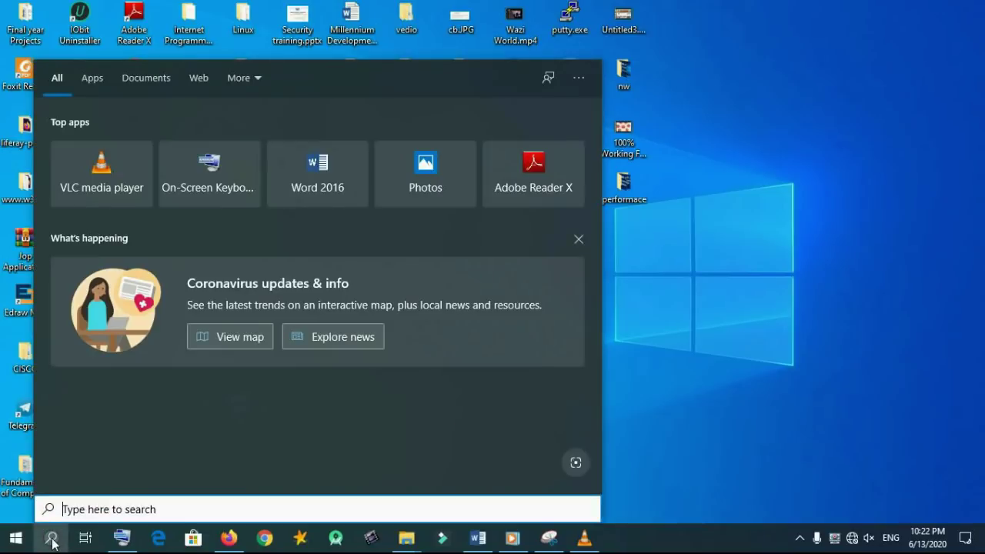
{"action": "type", "text": "settings"}
{"action": "left_click", "coordinate": [121, 140]}
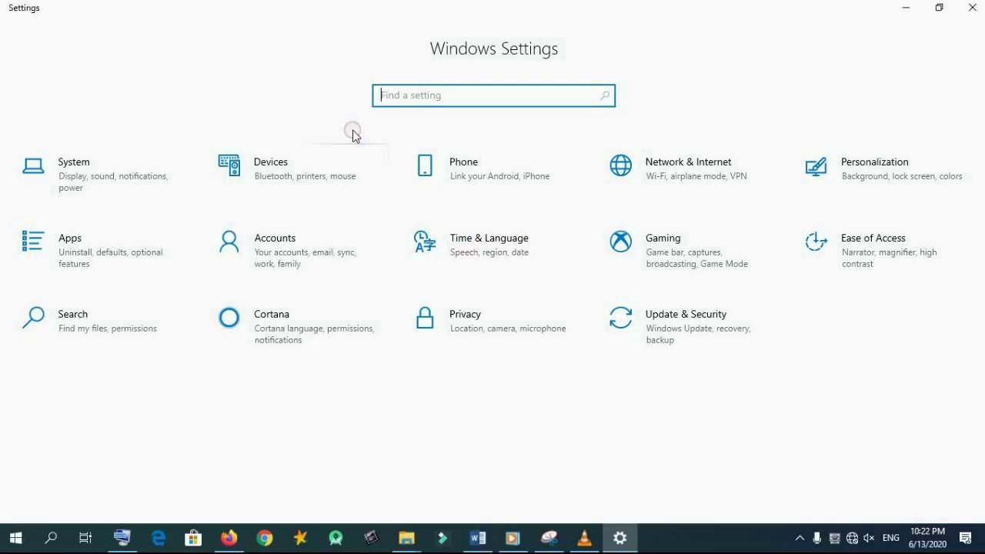
{"action": "left_click", "coordinate": [81, 243]}
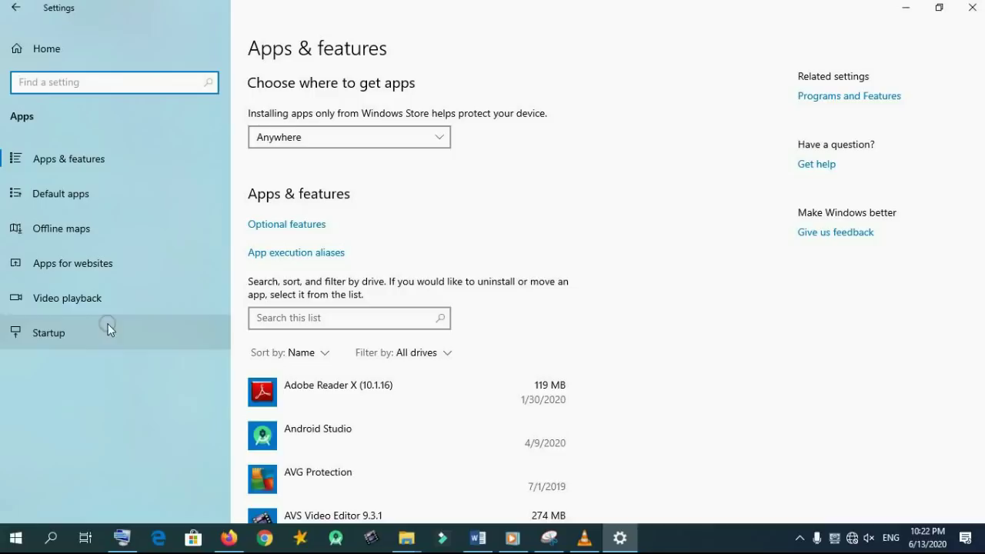
{"action": "left_click", "coordinate": [58, 332]}
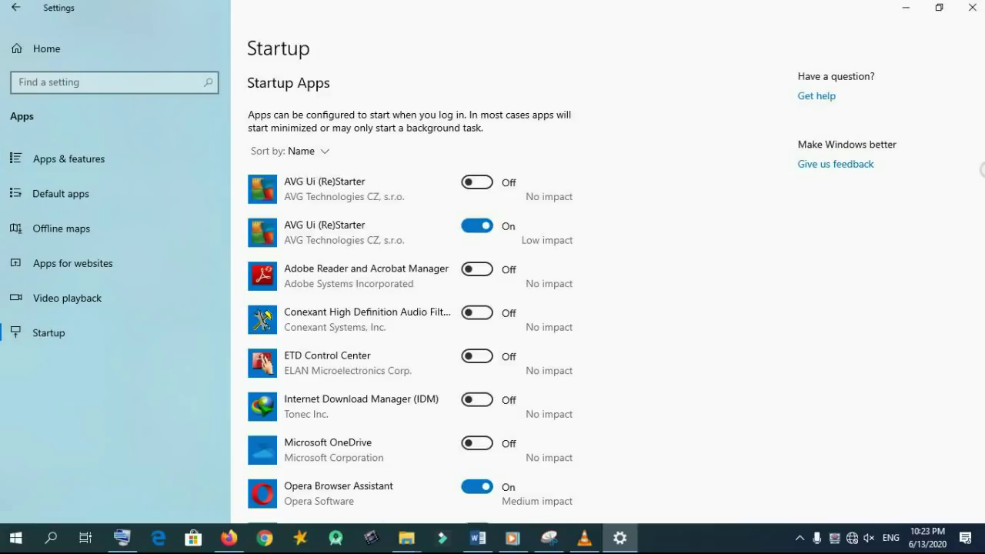
Disable automatic startup for Opera Browser Assistant and Wondershare Studio.
{"action": "left_click_drag", "start_coordinate": [982, 154], "coordinate": [983, 300]}
{"action": "left_click", "coordinate": [474, 233]}
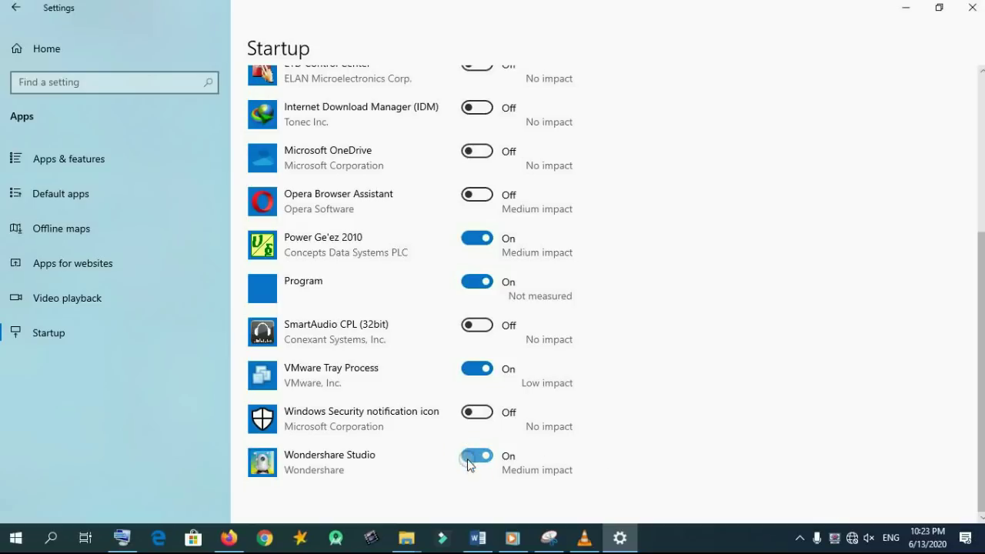
{"action": "left_click", "coordinate": [491, 458]}
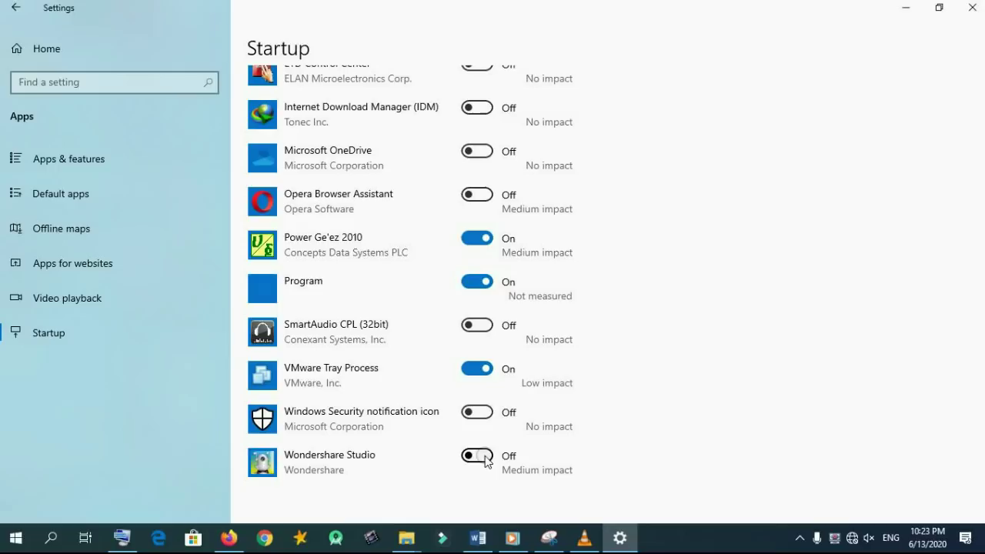
Enable automatic startup for the first AVG Ui (Re)Starter entry and close the Settings window.
{"action": "scroll", "coordinate": [982, 258], "scroll_direction": "up", "scroll_amount": 3}
{"action": "scroll", "coordinate": [981, 258], "scroll_direction": "up", "scroll_amount": 3}
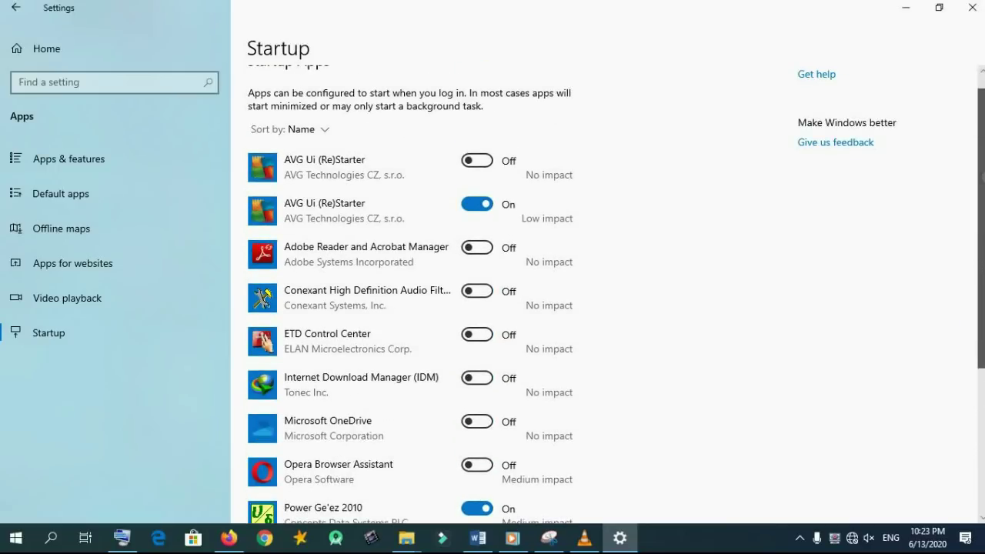
{"action": "left_click", "coordinate": [476, 160]}
{"action": "scroll", "coordinate": [981, 261], "scroll_direction": "down", "scroll_amount": 5}
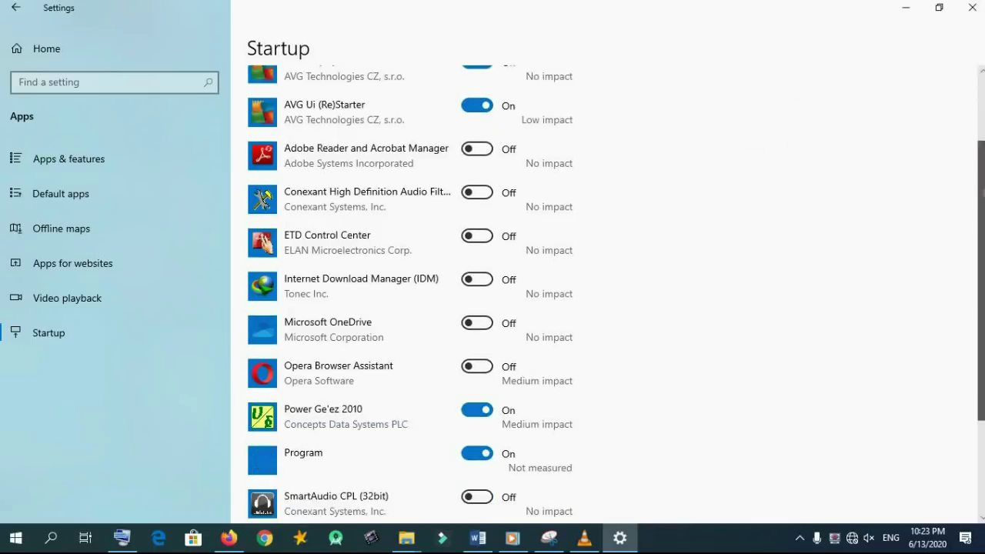
{"action": "left_click_drag", "start_coordinate": [982, 262], "coordinate": [982, 129]}
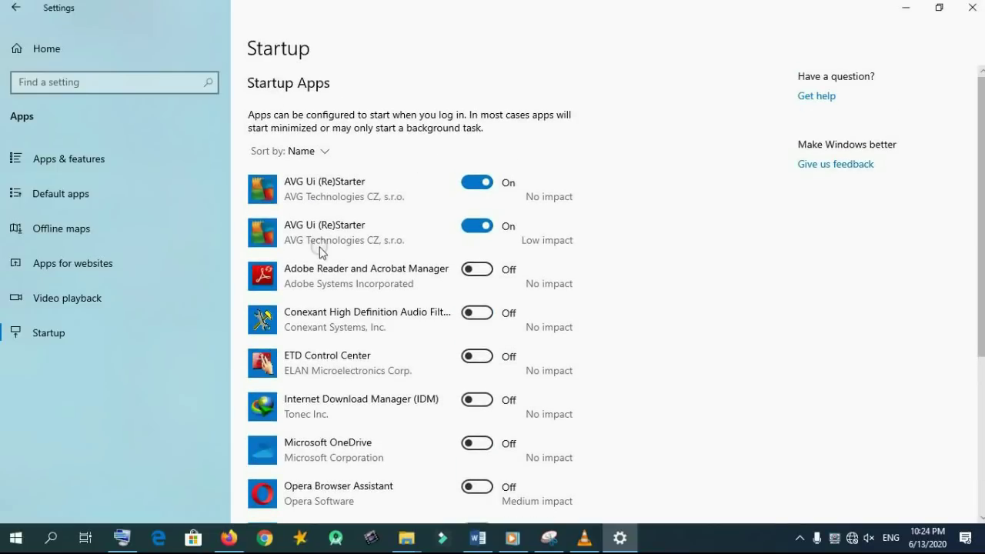
{"action": "left_click", "coordinate": [42, 49]}
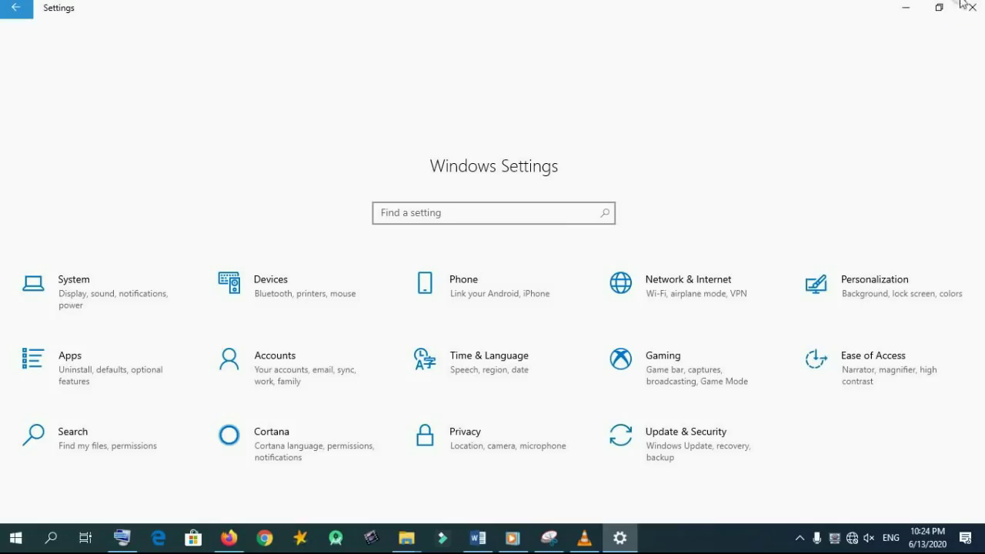
{"action": "left_click", "coordinate": [966, 6]}
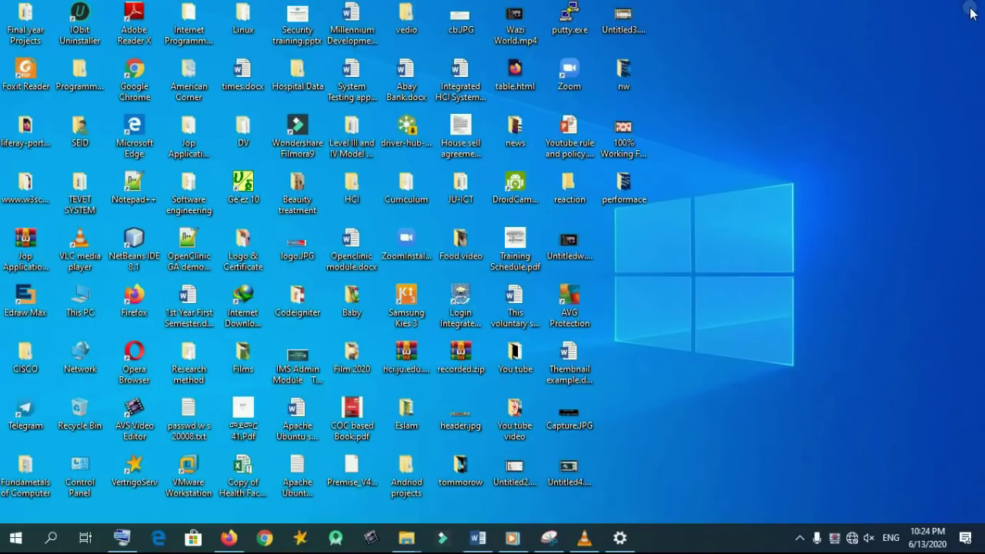
{"action": "right_click", "coordinate": [830, 535]}
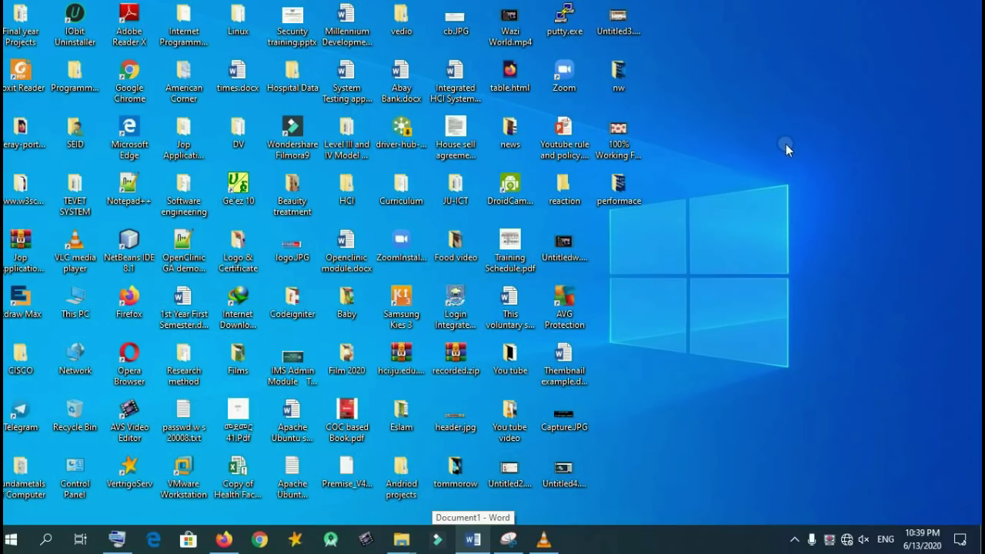
Refresh the desktop, check the contents of the Recycle Bin and minimize its window.
{"action": "right_click", "coordinate": [785, 144]}
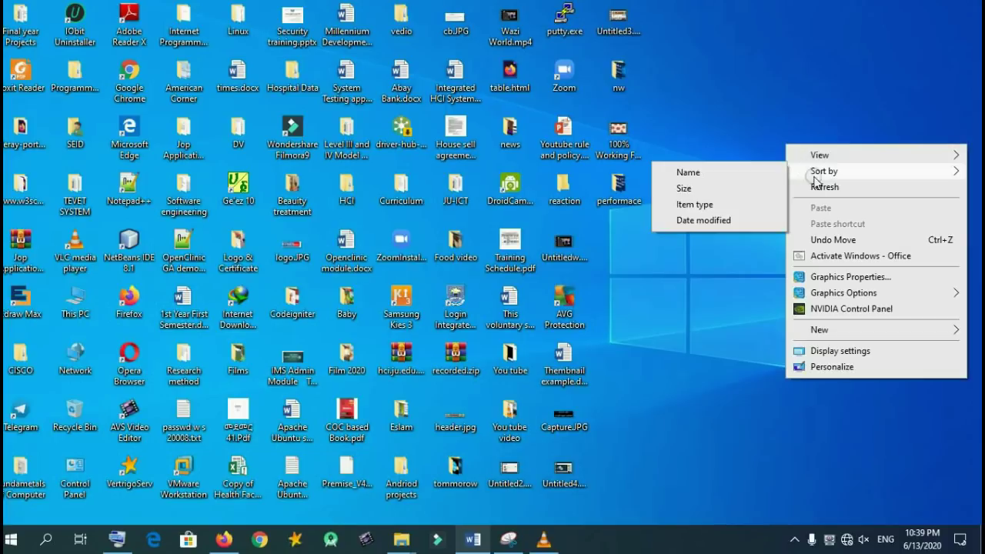
{"action": "left_click", "coordinate": [817, 186]}
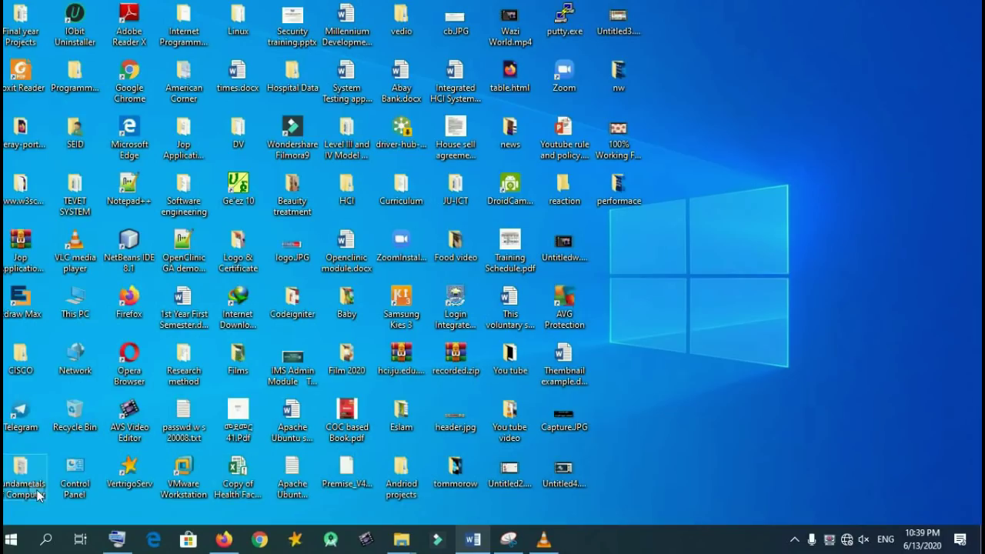
{"action": "double_click", "coordinate": [75, 413]}
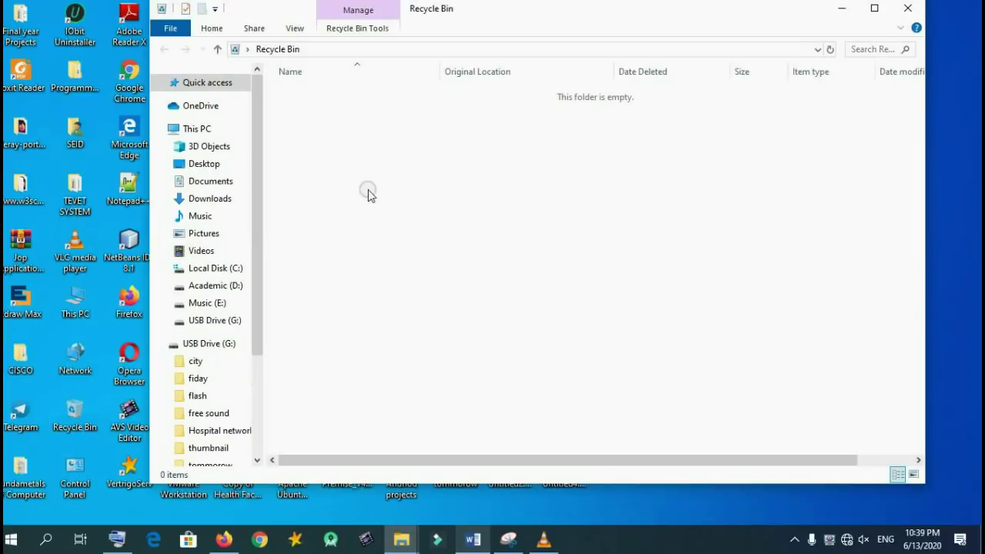
{"action": "left_click", "coordinate": [841, 10]}
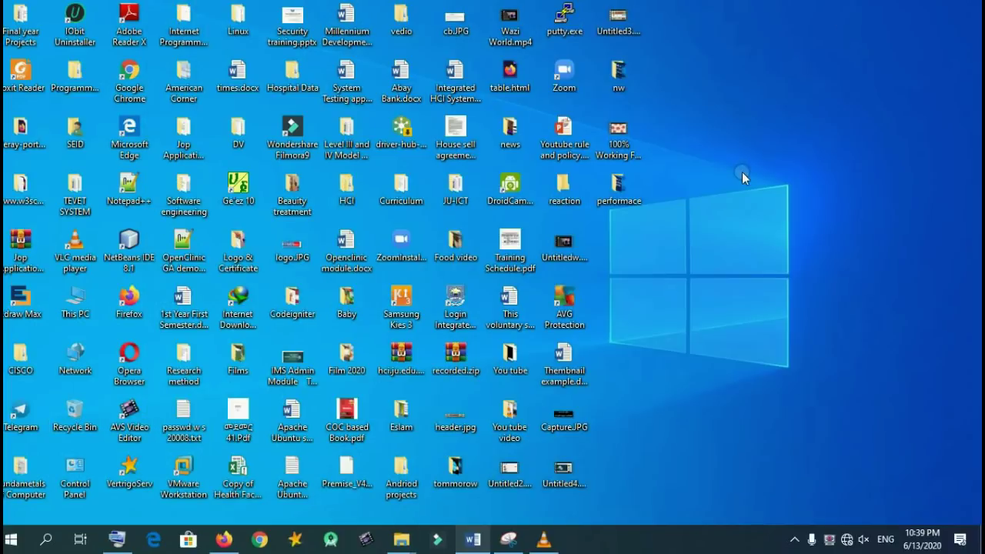
Delete Capture.JPG from the desktop, permanently remove it from the Recycle Bin and close the window.
{"action": "right_click", "coordinate": [567, 416]}
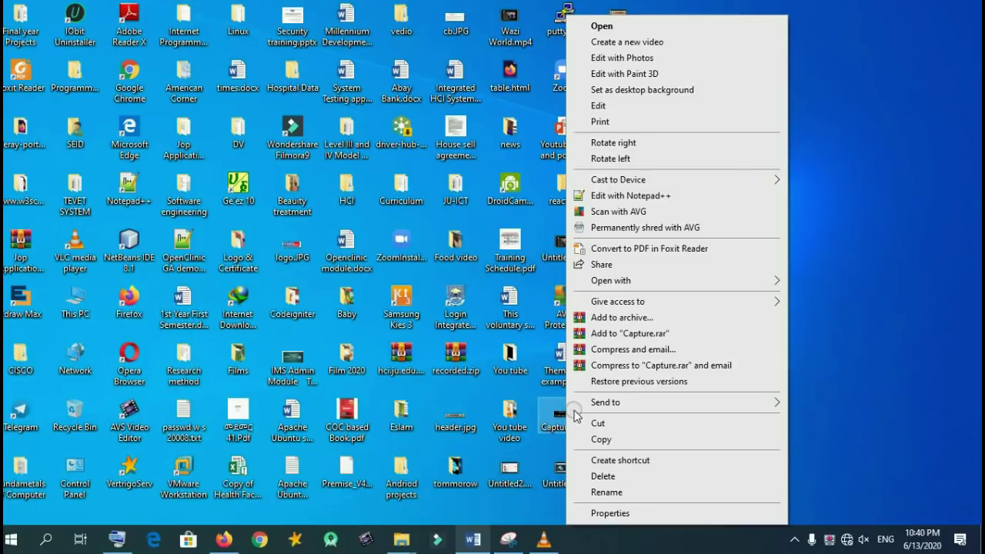
{"action": "left_click", "coordinate": [604, 474]}
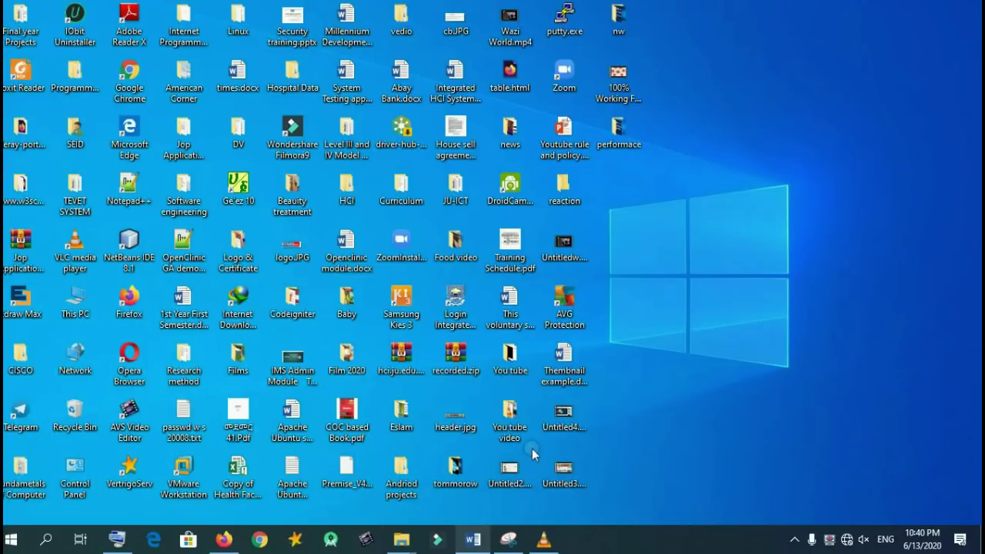
{"action": "double_click", "coordinate": [75, 411]}
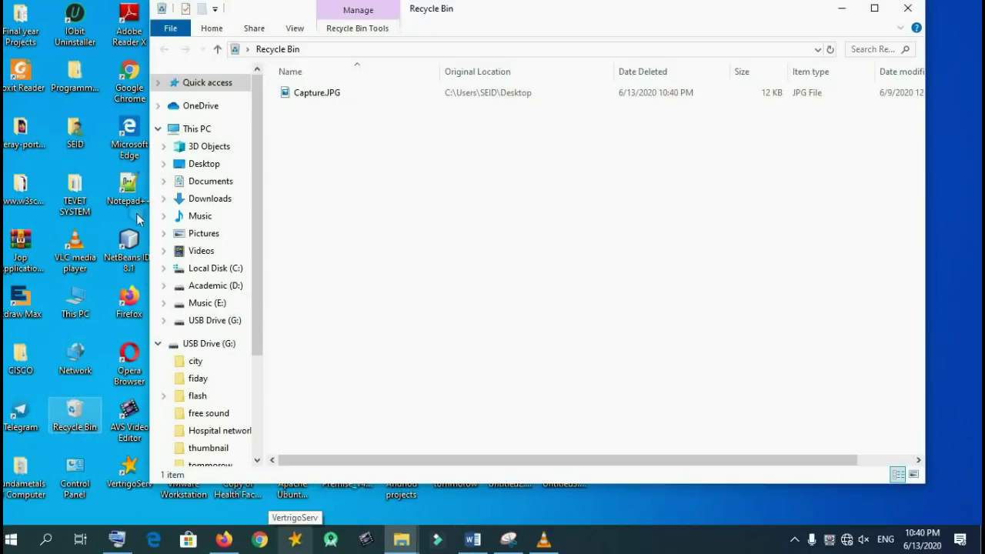
{"action": "left_click", "coordinate": [308, 91]}
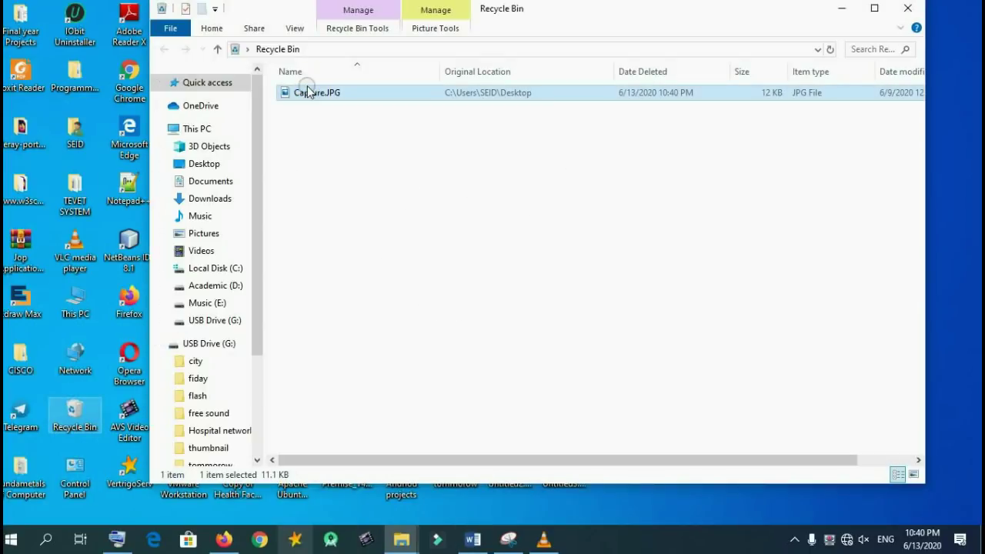
{"action": "right_click", "coordinate": [308, 91]}
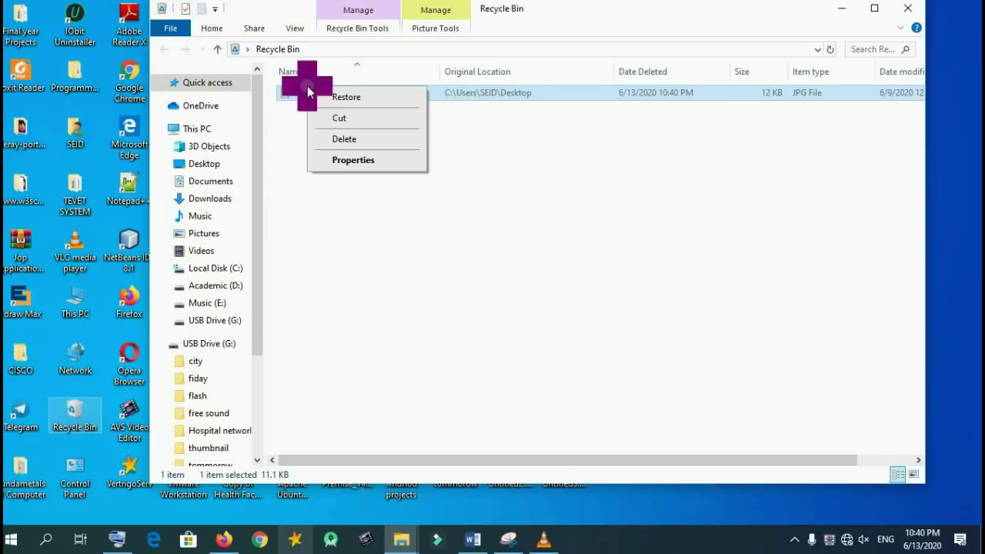
{"action": "left_click", "coordinate": [345, 140]}
{"action": "left_click", "coordinate": [516, 317]}
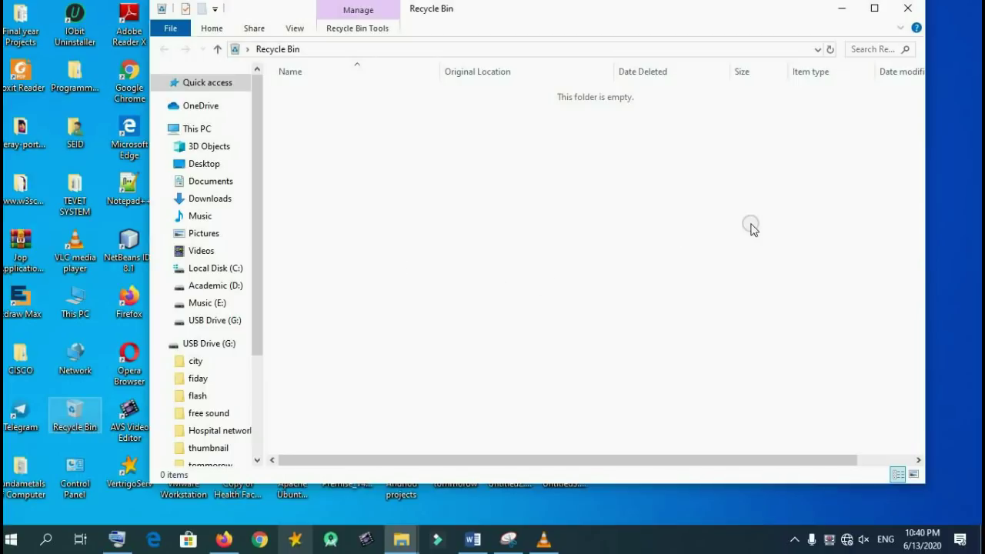
{"action": "left_click", "coordinate": [904, 9]}
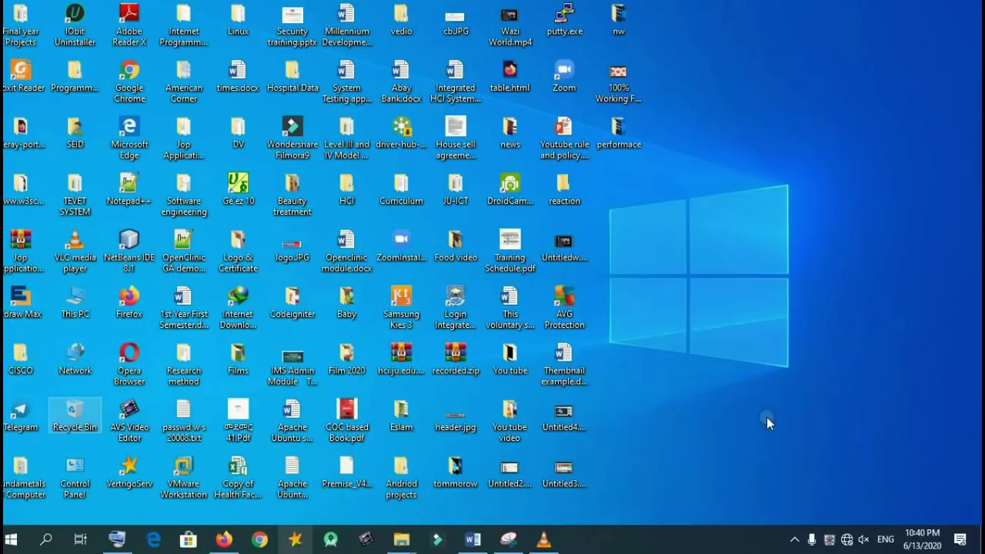
{"action": "right_click", "coordinate": [829, 539]}
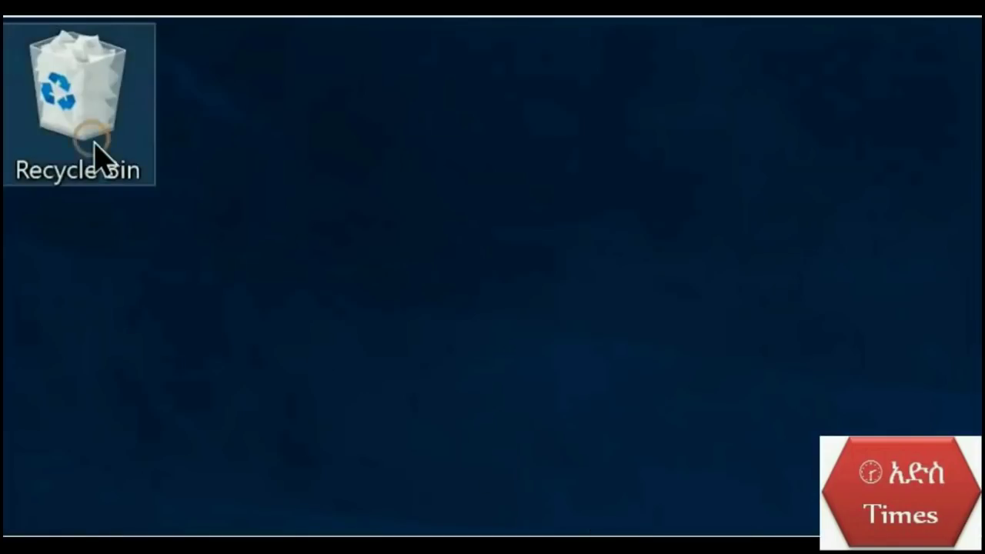
In the Recycle Bin properties, set the custom maximum size for Local Disk (C:) to 15000 MB and apply it.
{"action": "right_click", "coordinate": [96, 145]}
{"action": "left_click", "coordinate": [254, 490]}
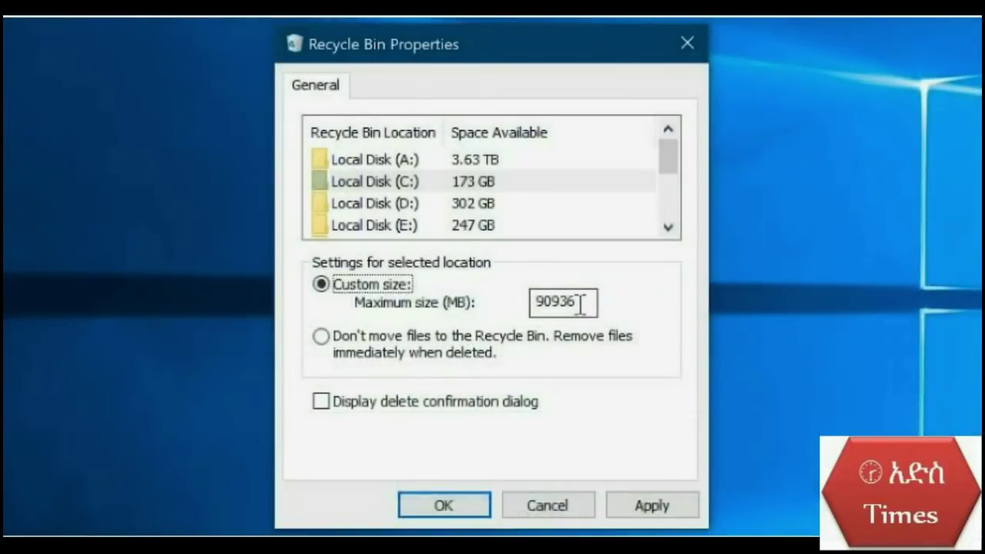
{"action": "left_click_drag", "start_coordinate": [581, 306], "coordinate": [430, 305]}
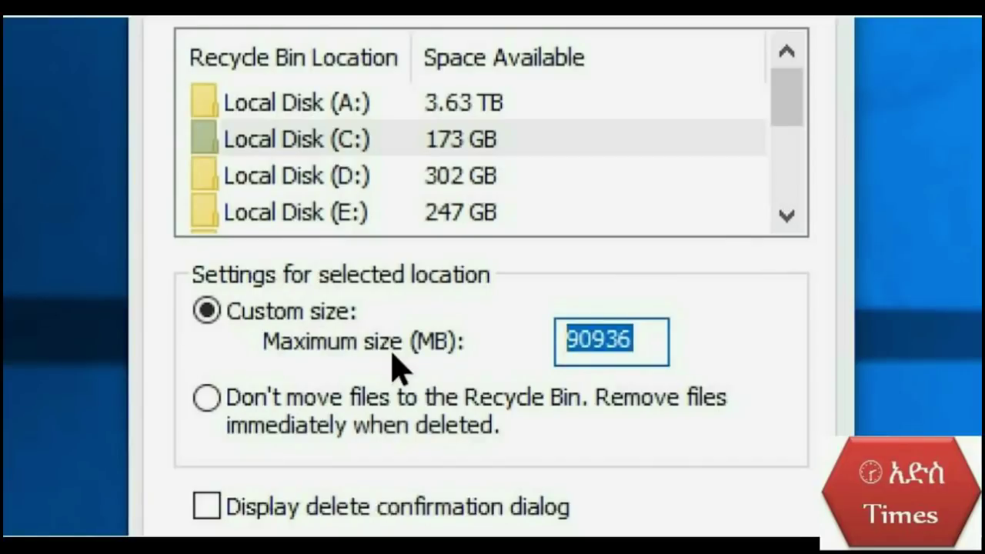
{"action": "type", "text": "10000"}
{"action": "key", "text": "BackSpace"}
{"action": "key", "text": "BackSpace"}
{"action": "key", "text": "BackSpace"}
{"action": "key", "text": "BackSpace"}
{"action": "type", "text": "5000"}
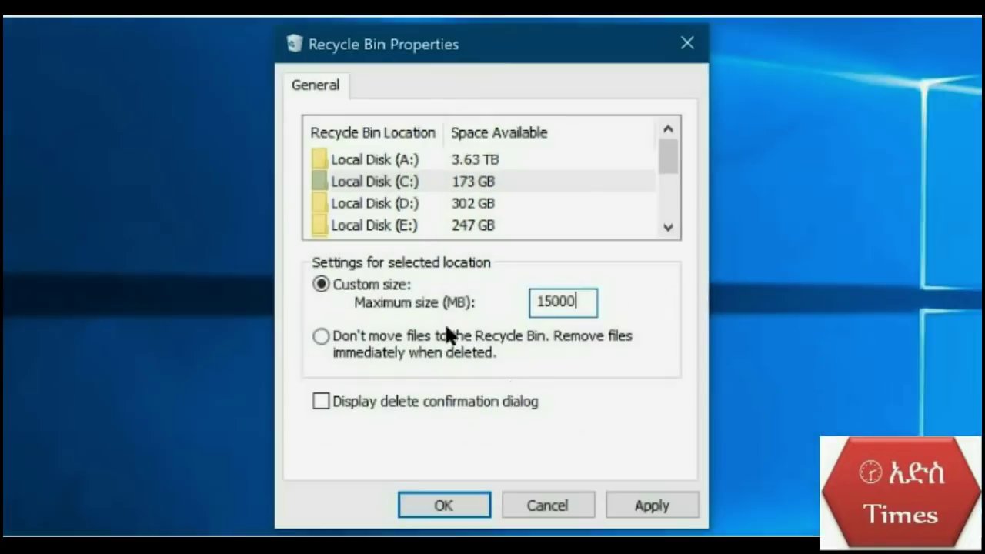
{"action": "left_click", "coordinate": [646, 507]}
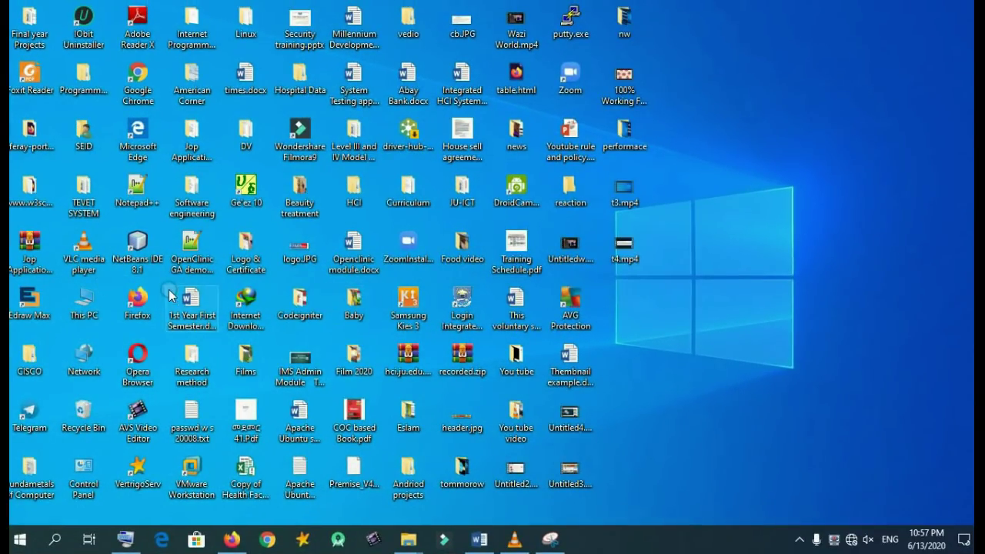
Open This PC, maximize its window and open the properties of Local Disk (C:).
{"action": "double_click", "coordinate": [86, 301]}
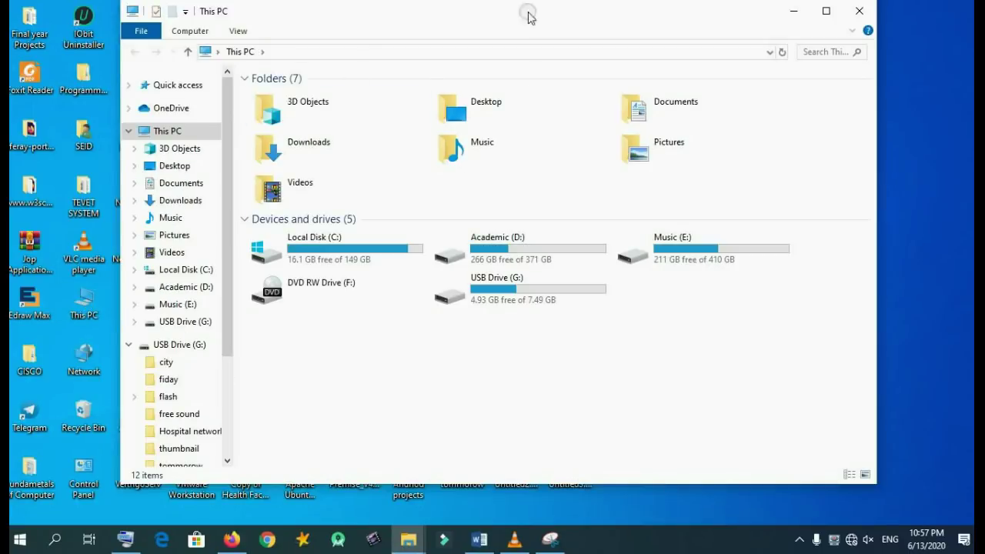
{"action": "left_click", "coordinate": [825, 11]}
{"action": "left_click", "coordinate": [238, 208]}
{"action": "right_click", "coordinate": [238, 208]}
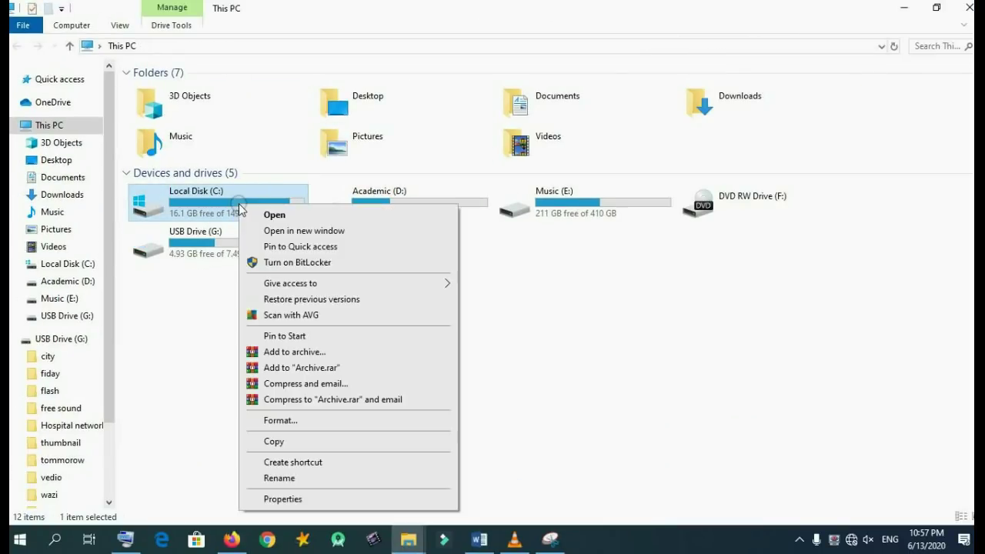
{"action": "left_click", "coordinate": [286, 500]}
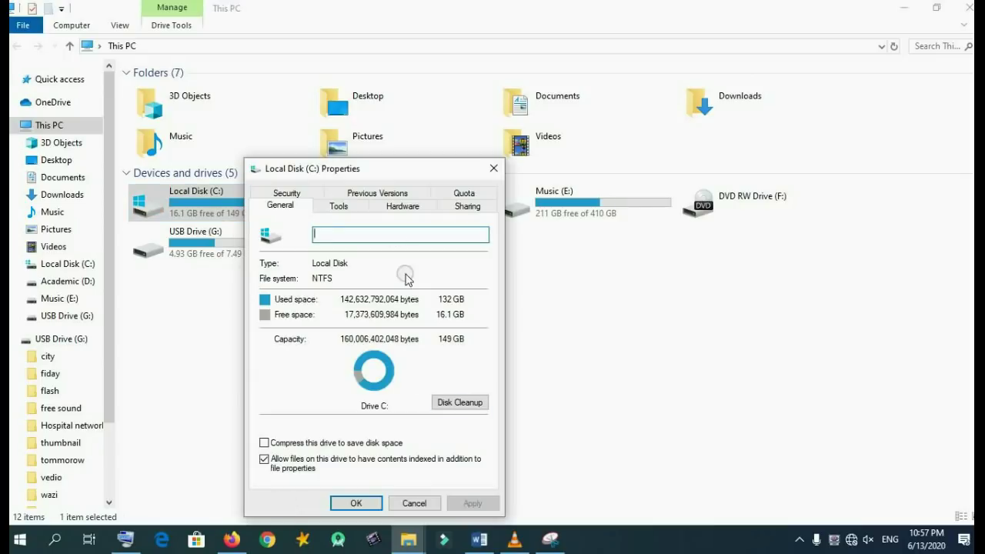
Run Disk Cleanup on drive C: with the ticked file categories and confirm the permanent deletion.
{"action": "left_click", "coordinate": [466, 404]}
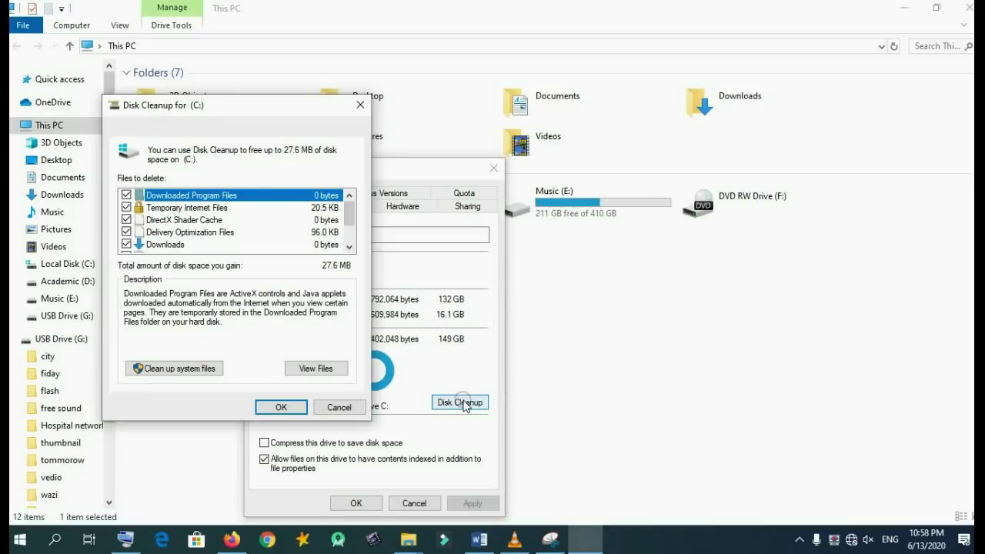
{"action": "left_click_drag", "start_coordinate": [348, 216], "coordinate": [351, 180]}
{"action": "left_click", "coordinate": [282, 407]}
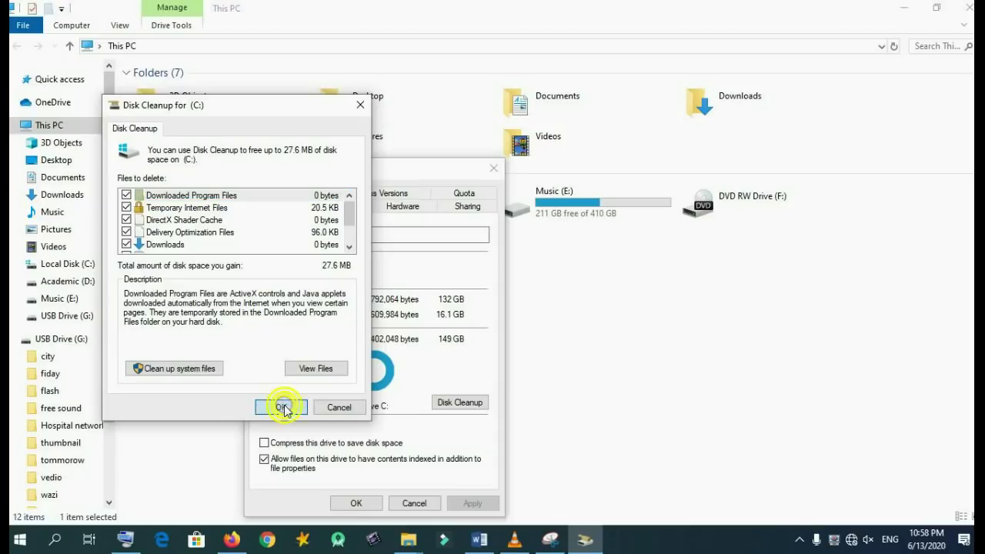
{"action": "left_click", "coordinate": [516, 276]}
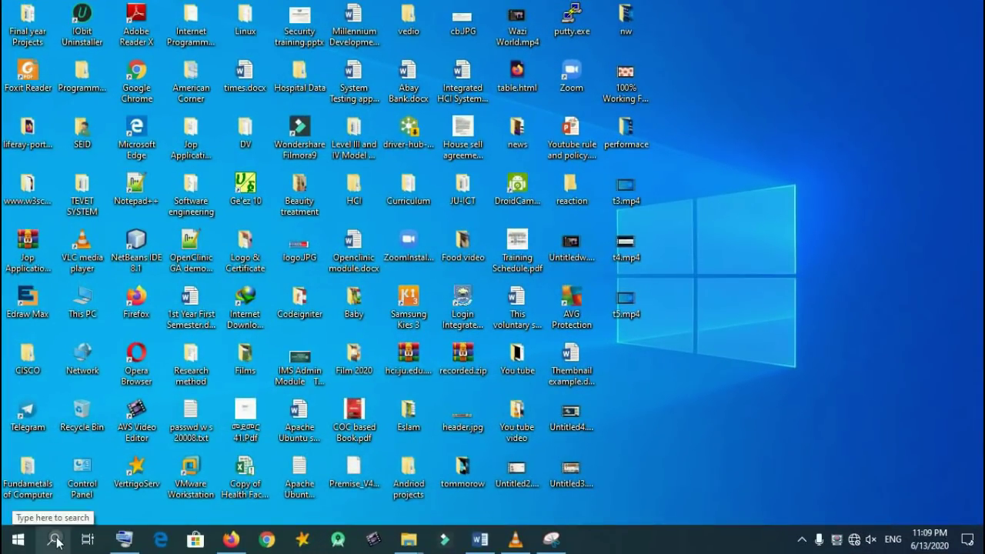
Search Windows for "power option", open Edit power plan and go up to the Power Options page.
{"action": "left_click", "coordinate": [82, 498]}
{"action": "type", "text": "power option"}
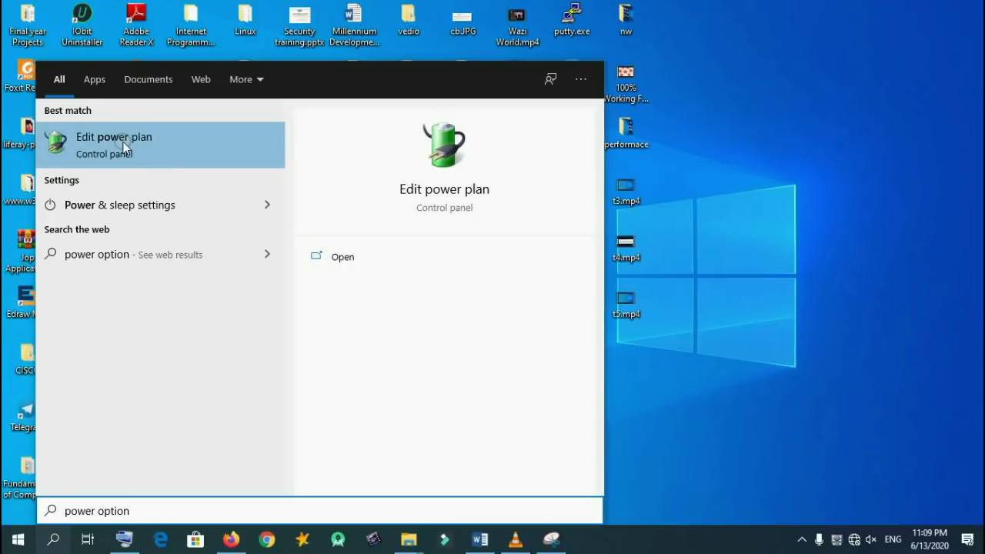
{"action": "left_click", "coordinate": [124, 158]}
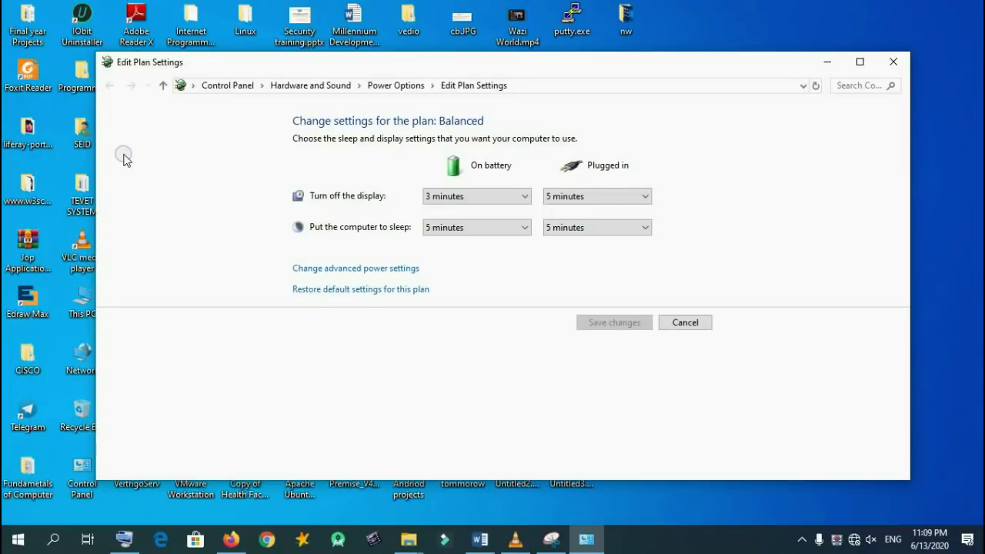
{"action": "left_click", "coordinate": [390, 87]}
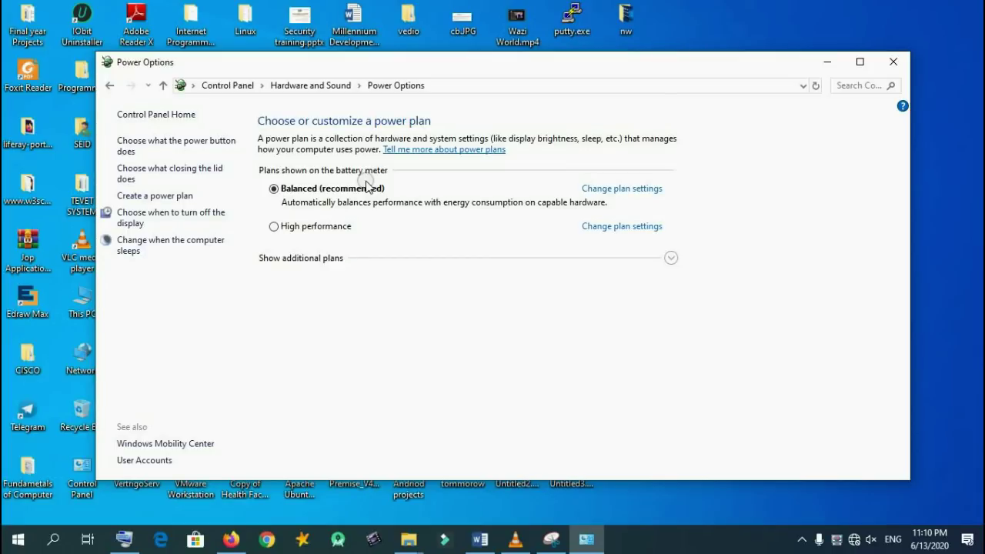
Check the additional power plans, activate the High performance plan and minimize the Power Options window.
{"action": "left_click", "coordinate": [671, 258]}
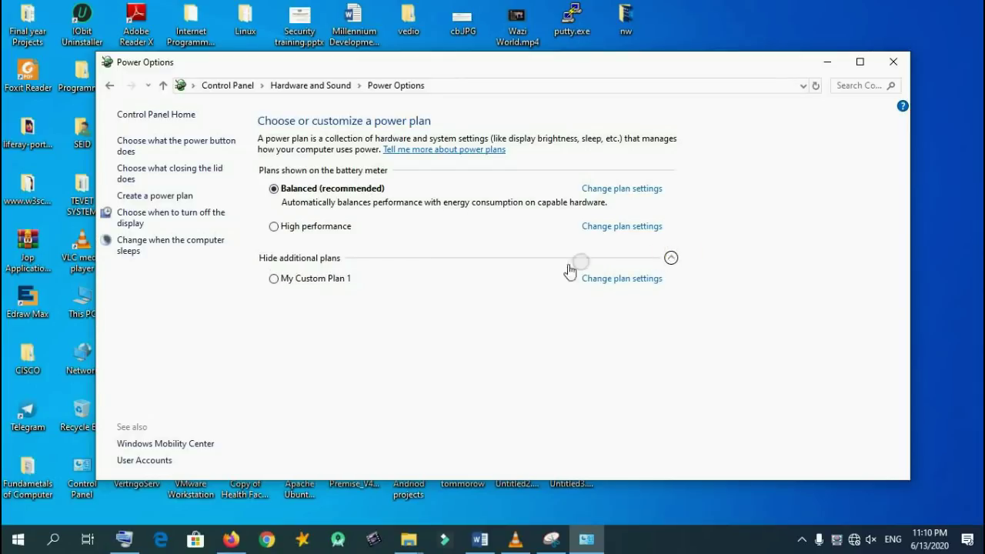
{"action": "left_click", "coordinate": [671, 258]}
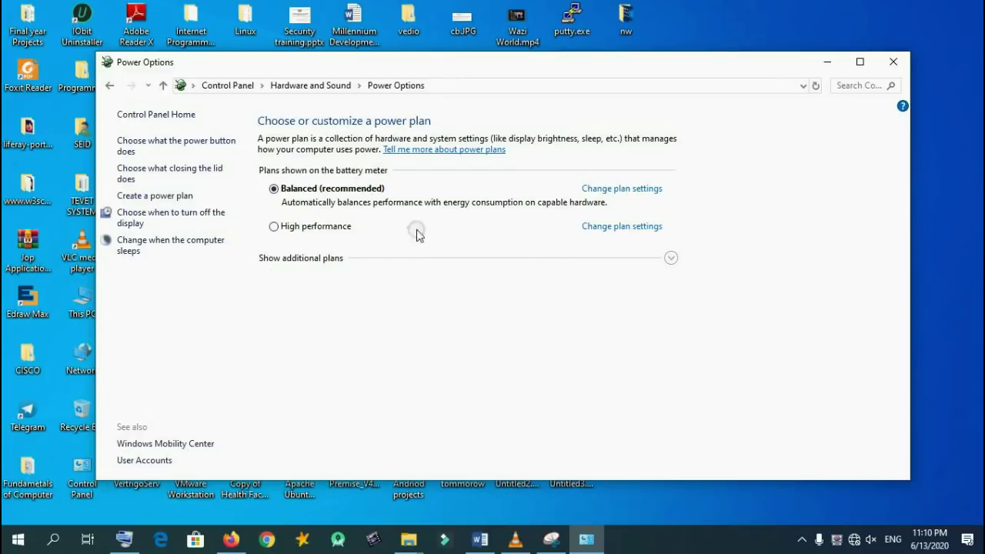
{"action": "left_click", "coordinate": [276, 228]}
{"action": "left_click", "coordinate": [860, 63]}
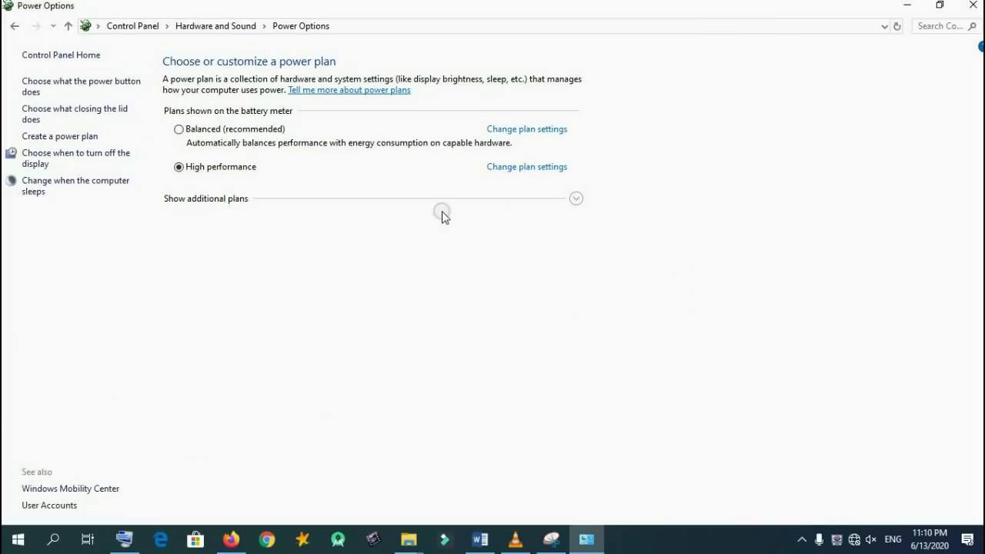
{"action": "left_click", "coordinate": [906, 8]}
{"action": "right_click", "coordinate": [837, 540]}
{"action": "mouse_move", "coordinate": [854, 522]}
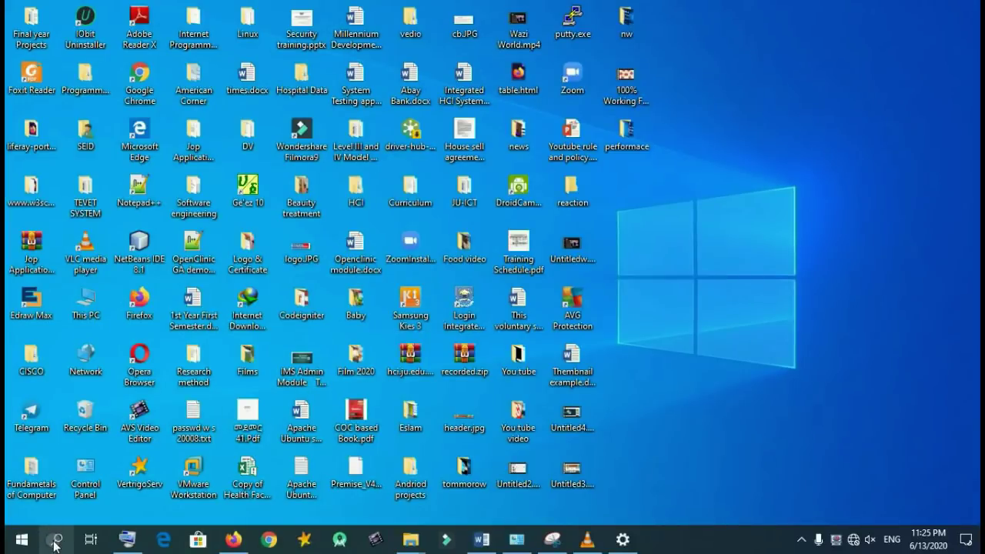
Search Windows for "user account control", open its settings, set the notification level to Never notify and confirm.
{"action": "left_click", "coordinate": [55, 539]}
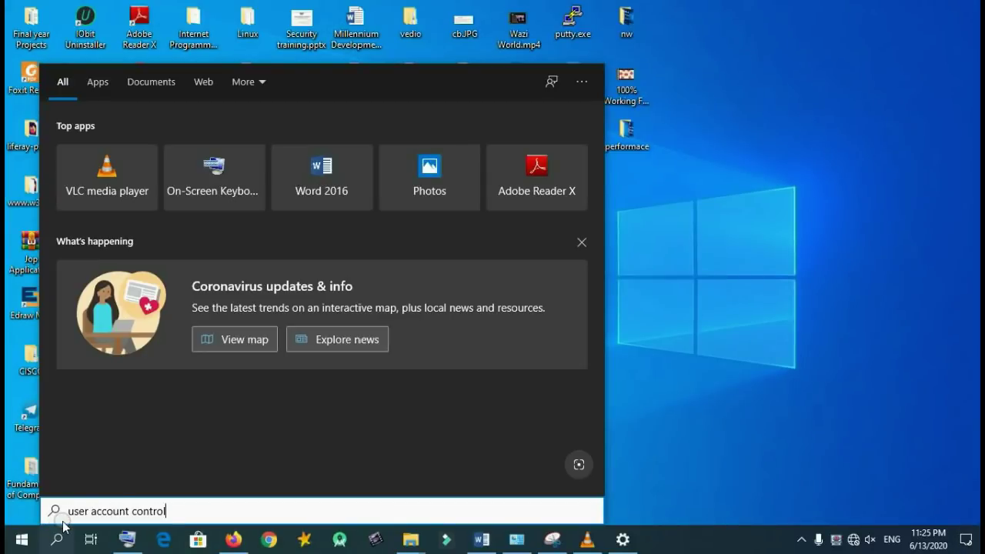
{"action": "type", "text": "user account control"}
{"action": "left_click", "coordinate": [176, 158]}
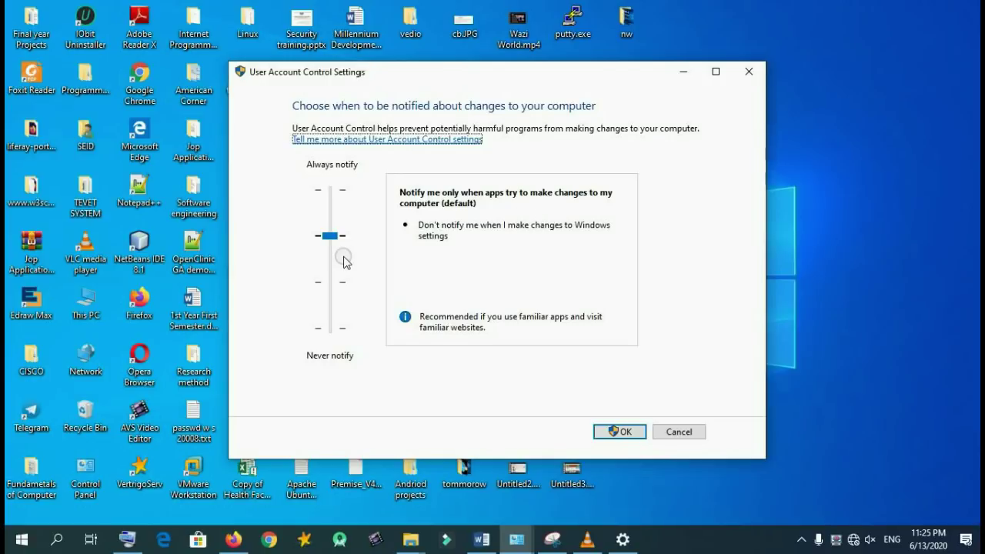
{"action": "left_click_drag", "start_coordinate": [330, 236], "coordinate": [330, 327]}
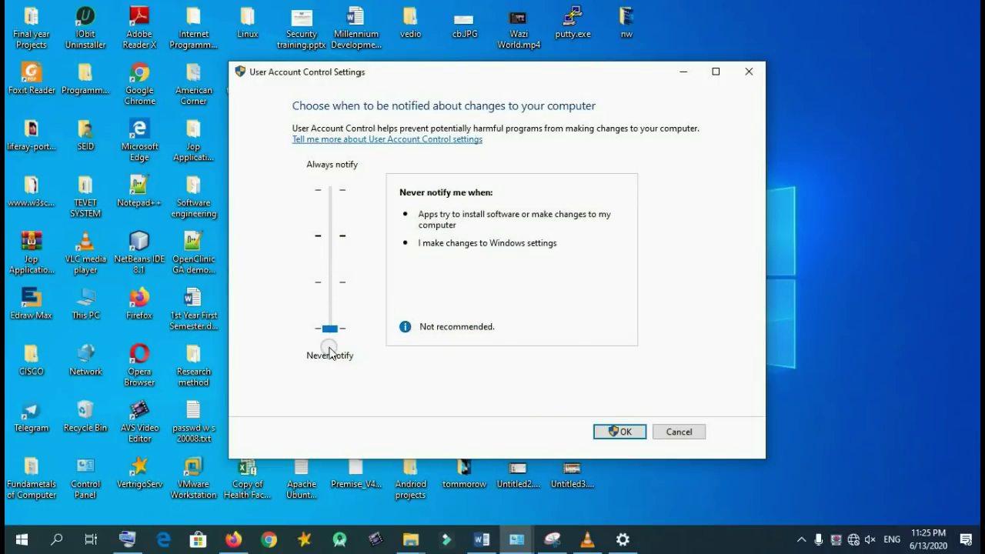
{"action": "left_click", "coordinate": [623, 432]}
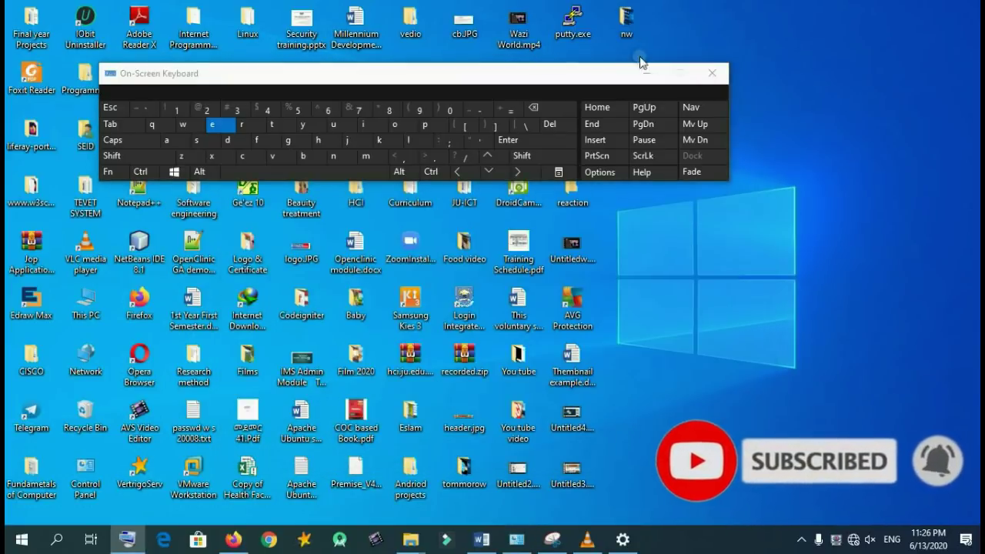
Minimize the On-Screen Keyboard and refresh the desktop.
{"action": "left_click", "coordinate": [646, 72]}
{"action": "right_click", "coordinate": [707, 85]}
{"action": "left_click", "coordinate": [740, 127]}
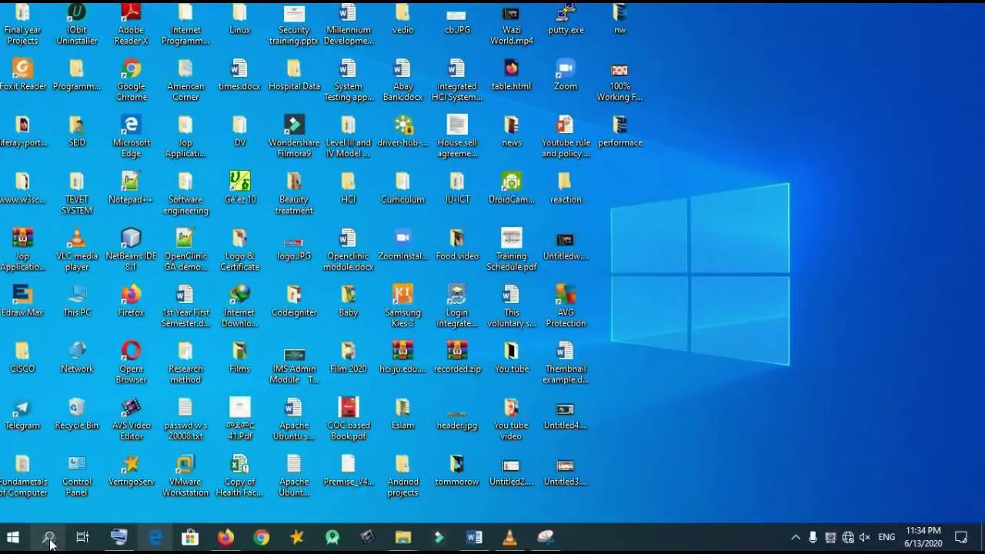
Search Windows for "d", open Disk Cleanup and scan drive (C:) for files to delete.
{"action": "left_click", "coordinate": [77, 497]}
{"action": "type", "text": "d"}
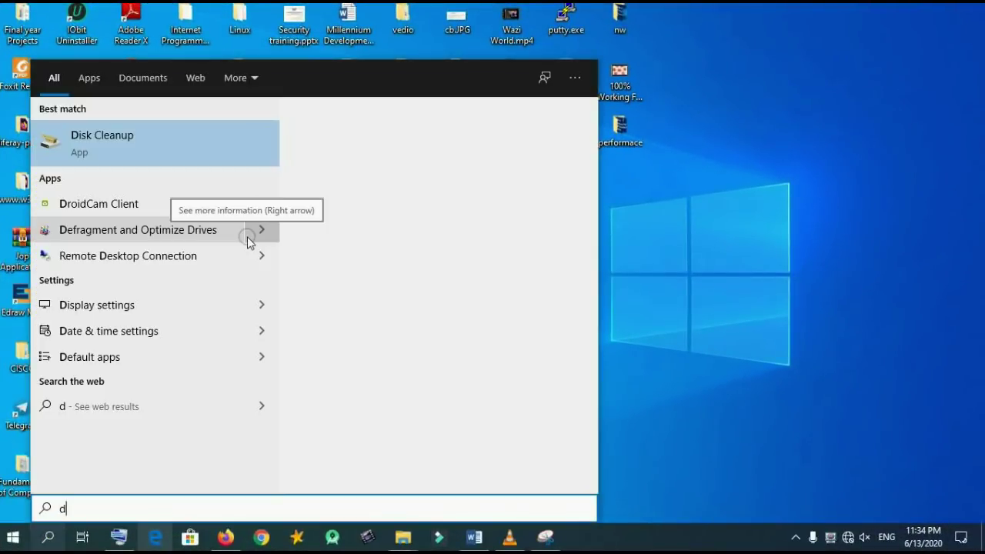
{"action": "left_click", "coordinate": [126, 146]}
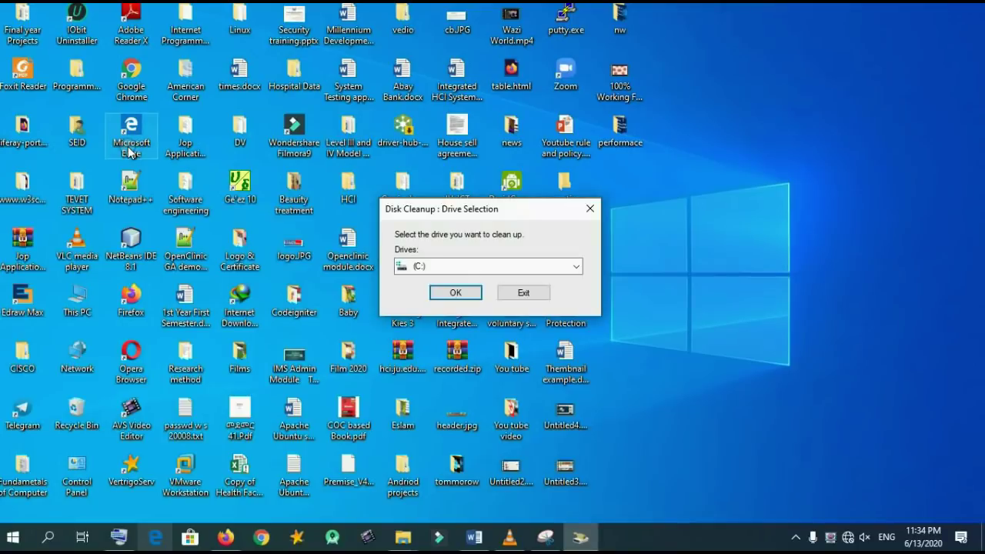
{"action": "left_click", "coordinate": [575, 266]}
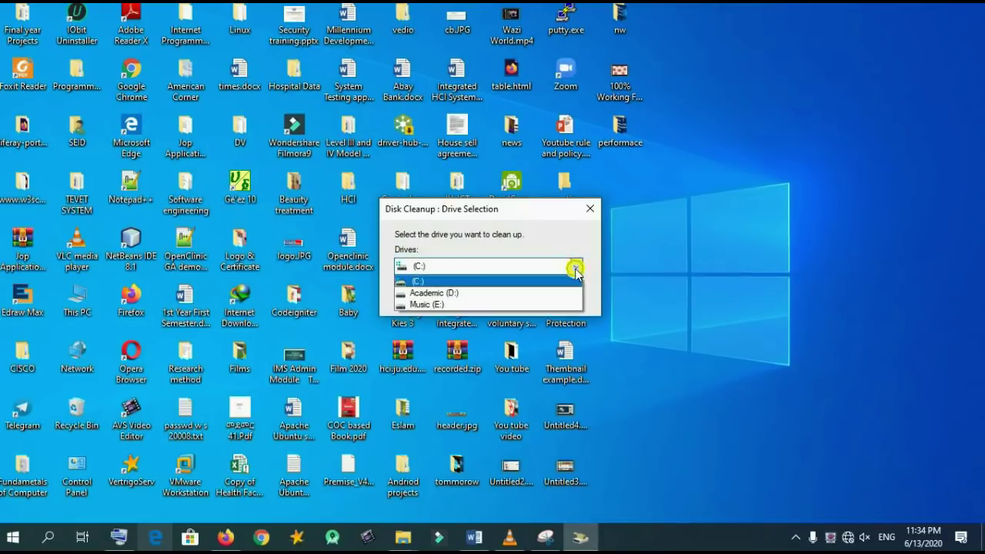
{"action": "left_click", "coordinate": [414, 286]}
{"action": "left_click", "coordinate": [455, 291]}
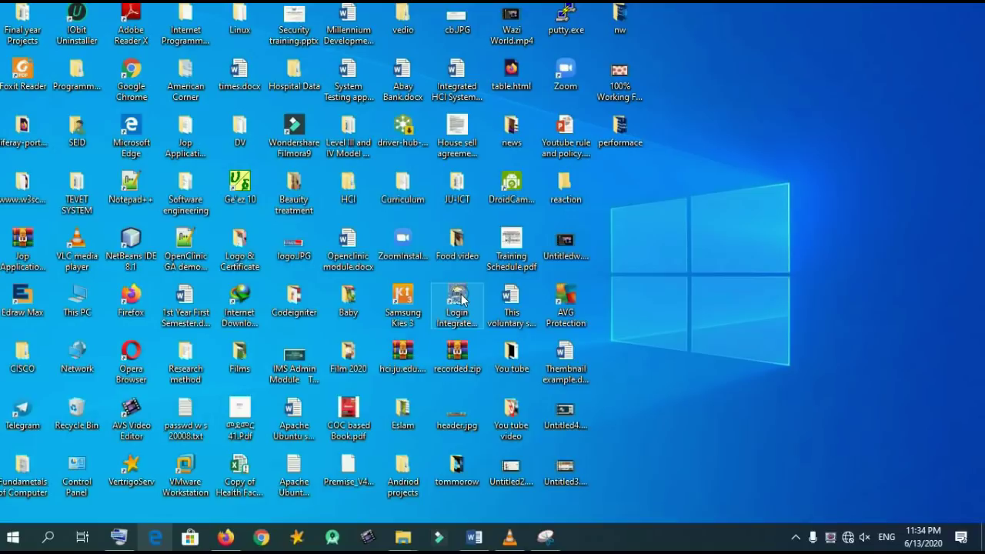
{"action": "left_click", "coordinate": [458, 302]}
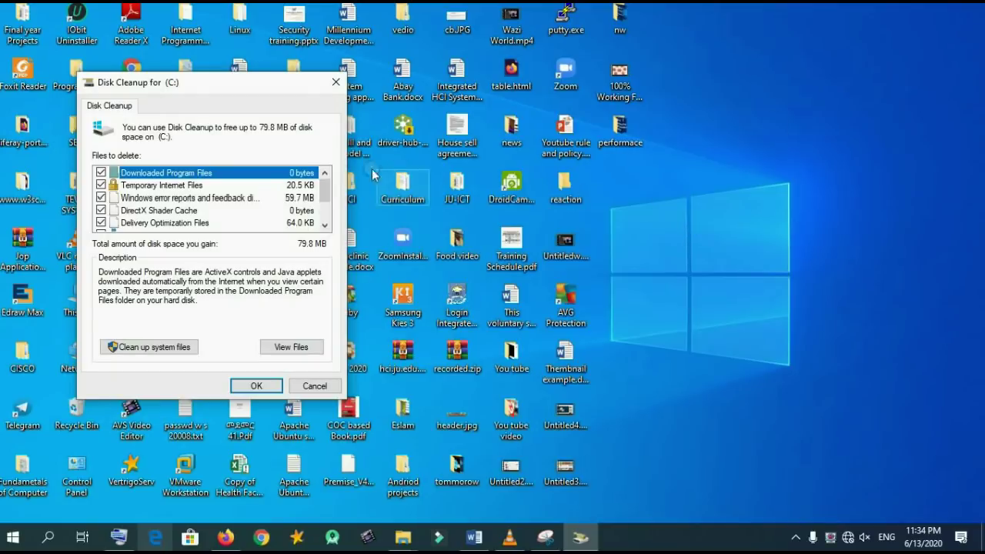
Extend the cleanup of drive (C:) to system files and permanently delete the files ticked for removal.
{"action": "left_click", "coordinate": [134, 349]}
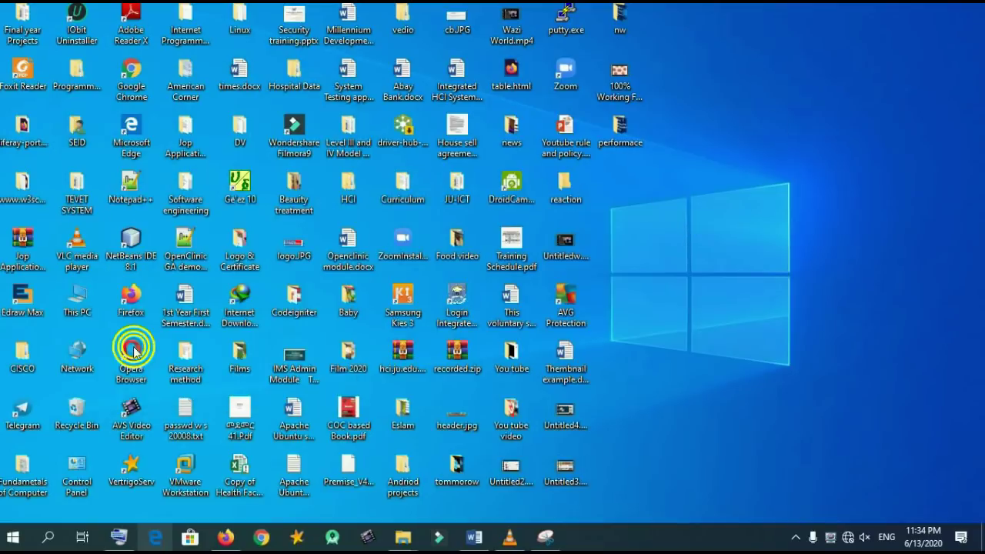
{"action": "left_click", "coordinate": [462, 296]}
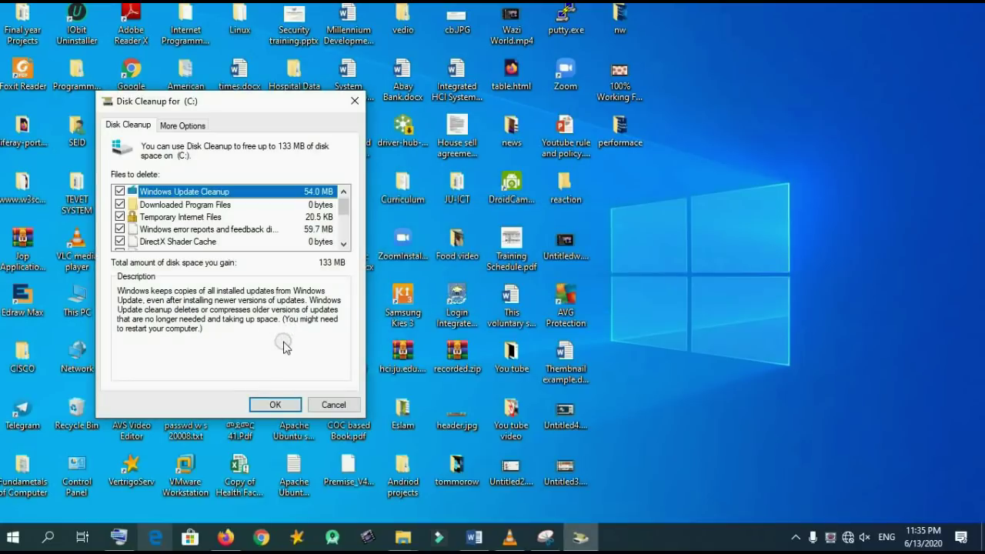
{"action": "left_click", "coordinate": [275, 404]}
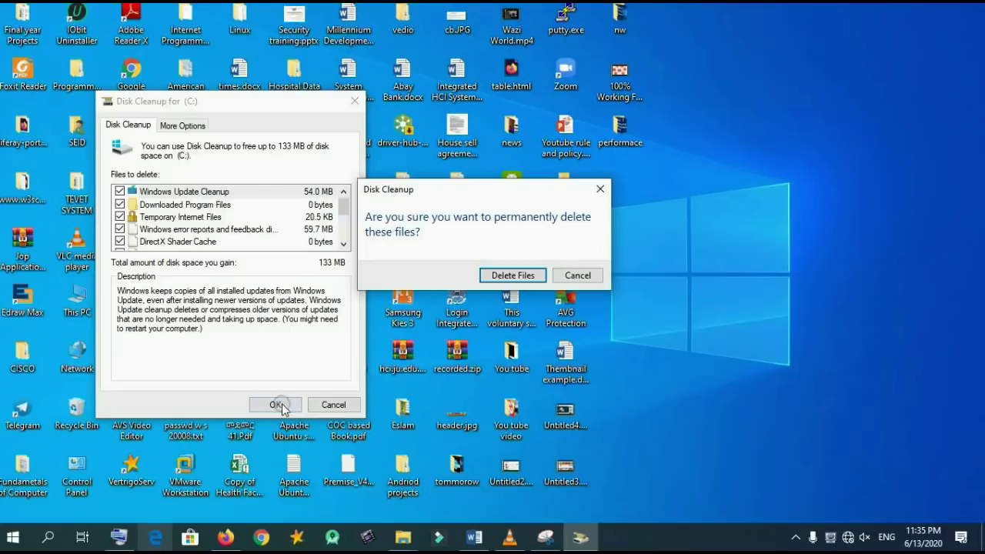
{"action": "left_click", "coordinate": [510, 276]}
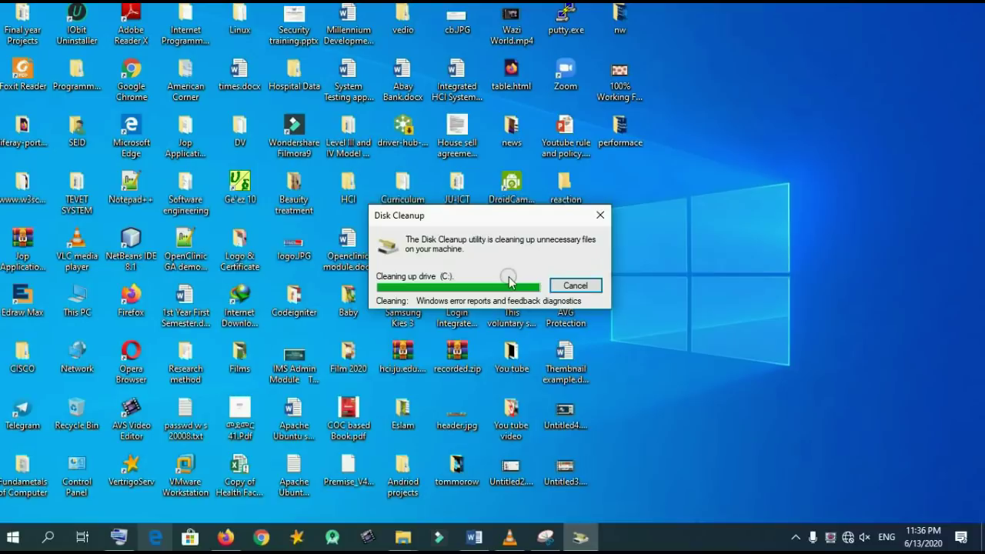
{"action": "right_click", "coordinate": [838, 537]}
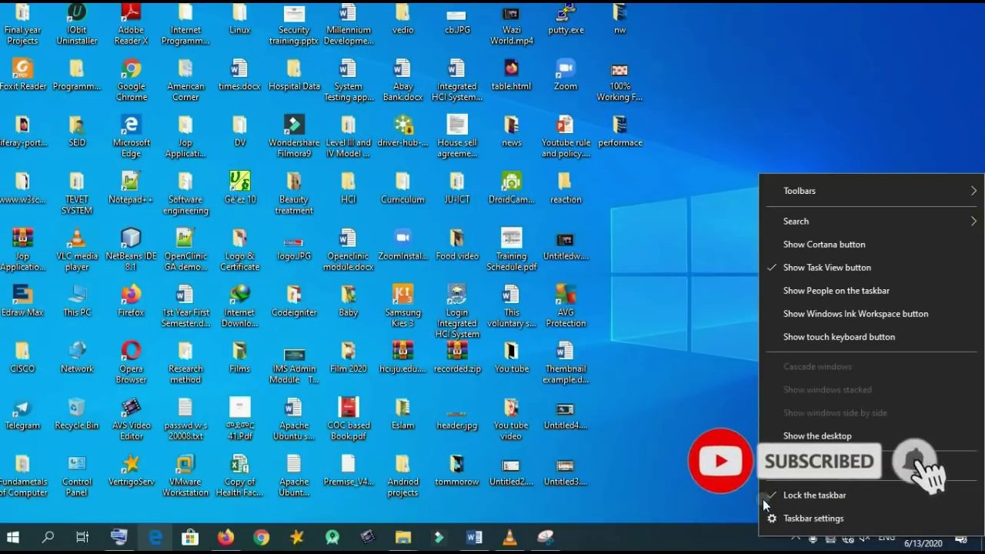
{"action": "left_click", "coordinate": [679, 537]}
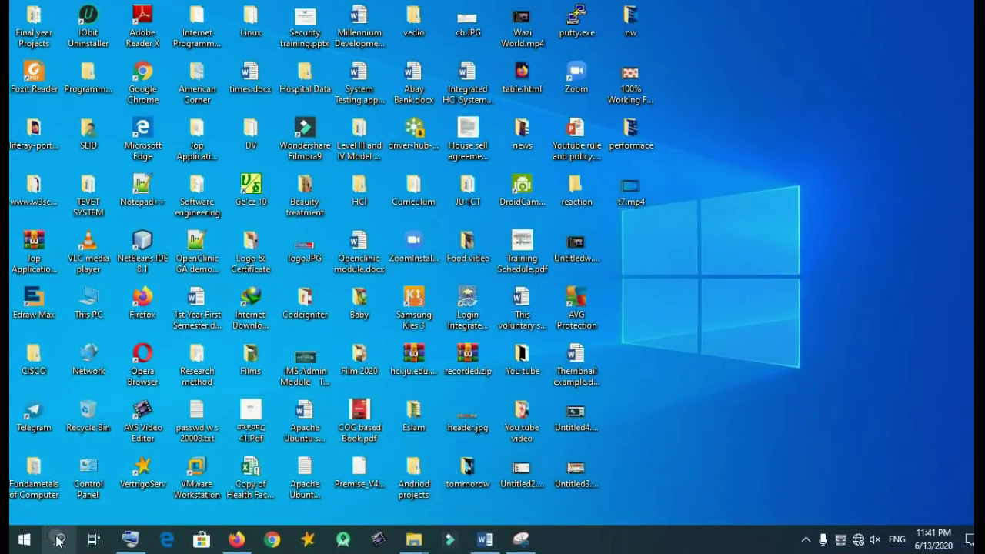
Search Windows for "defragment and Optimize Drives", open the tool and analyze drive (C:).
{"action": "left_click", "coordinate": [61, 540]}
{"action": "type", "text": "defragment and Optimize Drives"}
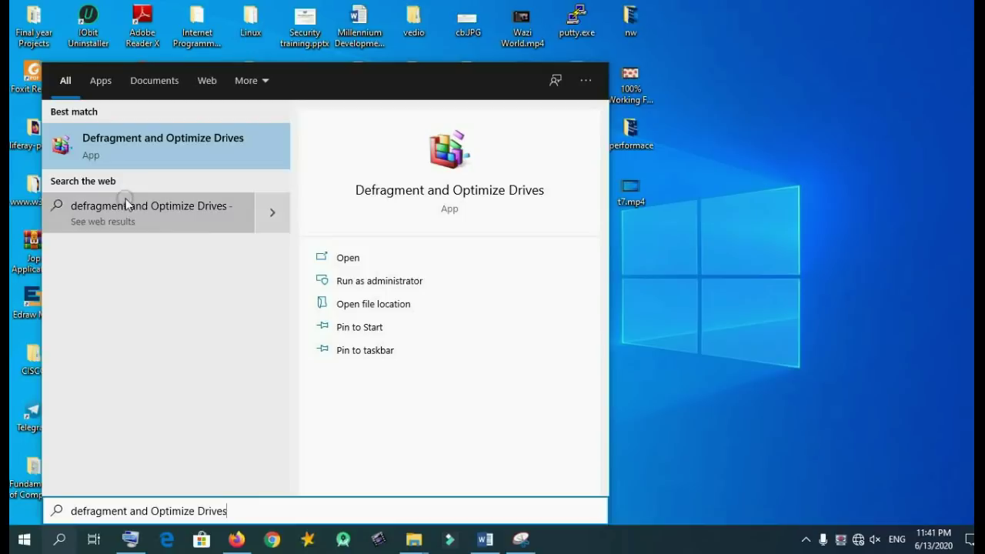
{"action": "left_click", "coordinate": [141, 149]}
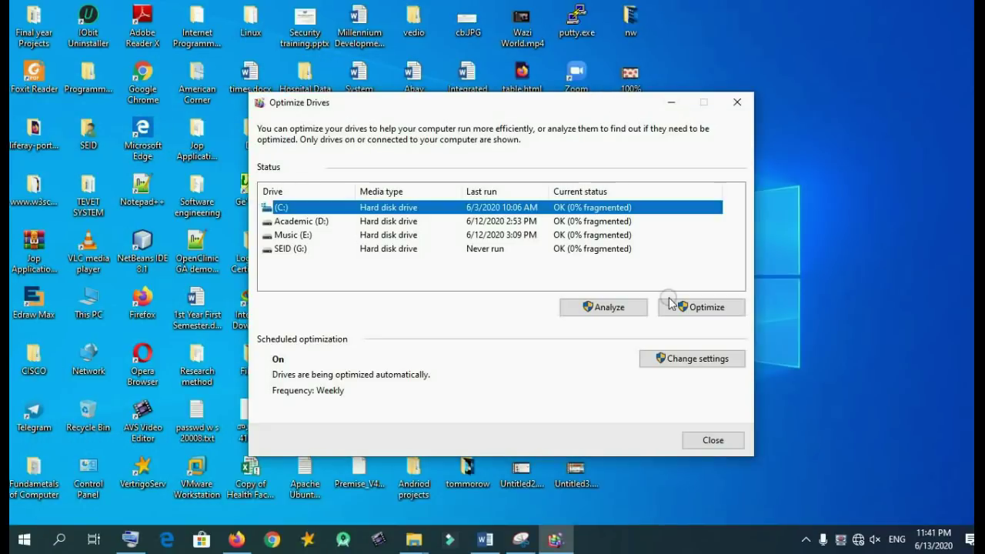
{"action": "left_click", "coordinate": [635, 307]}
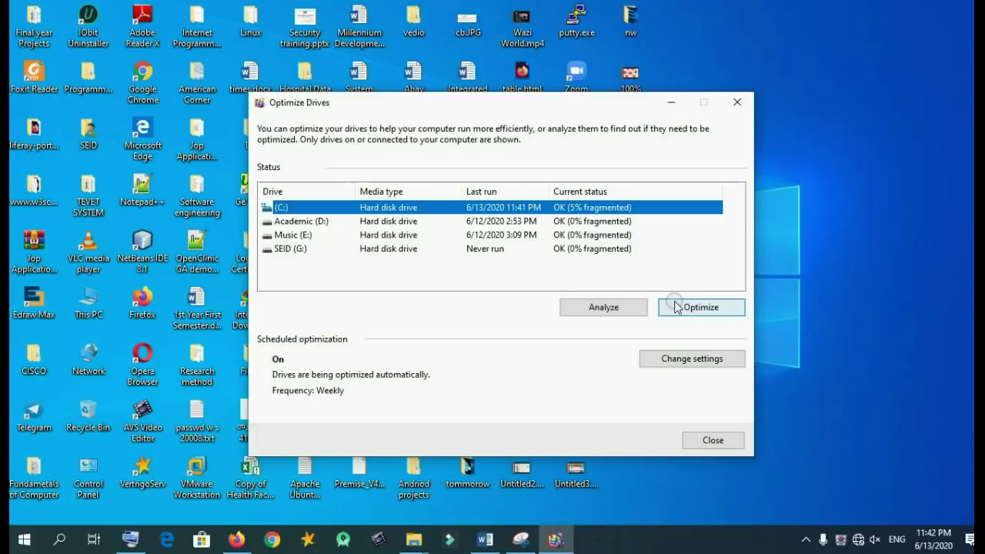
Start optimizing drives (C:), (D:), (E:) and (G:) one after another.
{"action": "left_click", "coordinate": [680, 307]}
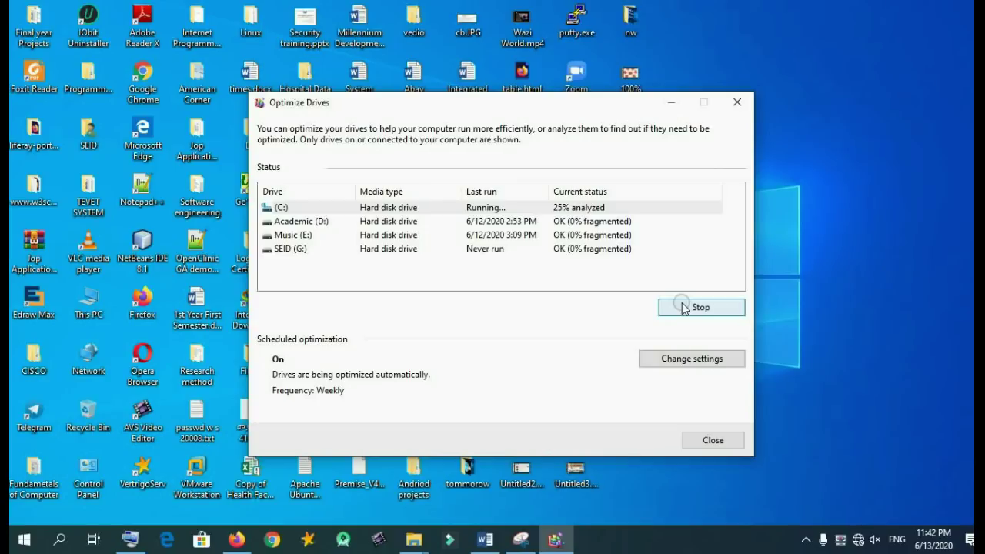
{"action": "left_click", "coordinate": [550, 222]}
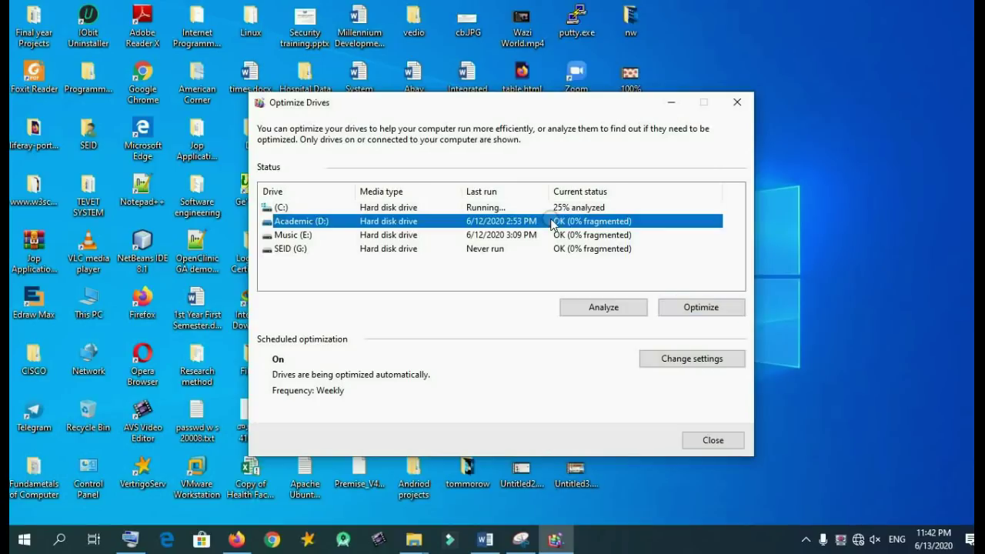
{"action": "left_click", "coordinate": [688, 307]}
{"action": "left_click", "coordinate": [541, 235]}
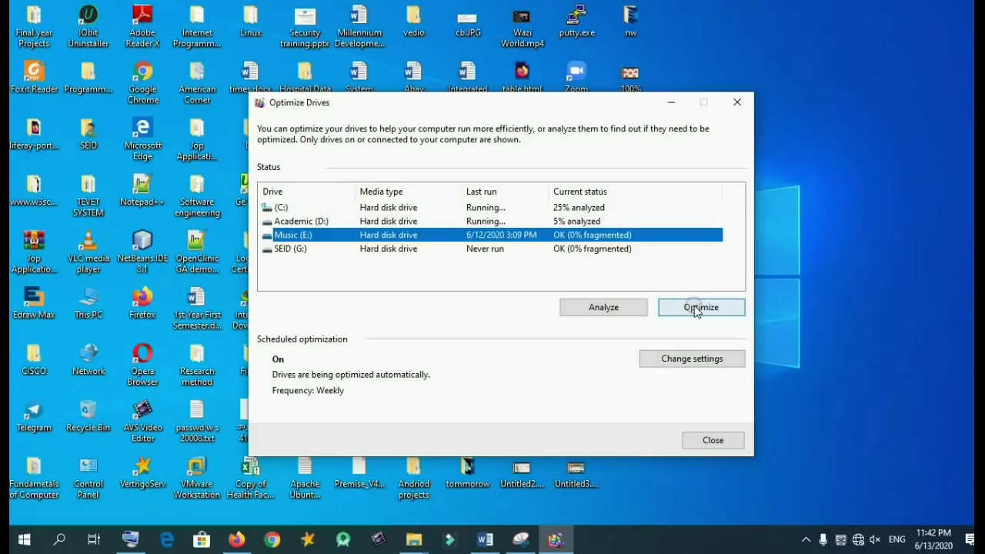
{"action": "left_click", "coordinate": [694, 307]}
{"action": "left_click", "coordinate": [483, 250]}
{"action": "left_click", "coordinate": [695, 307]}
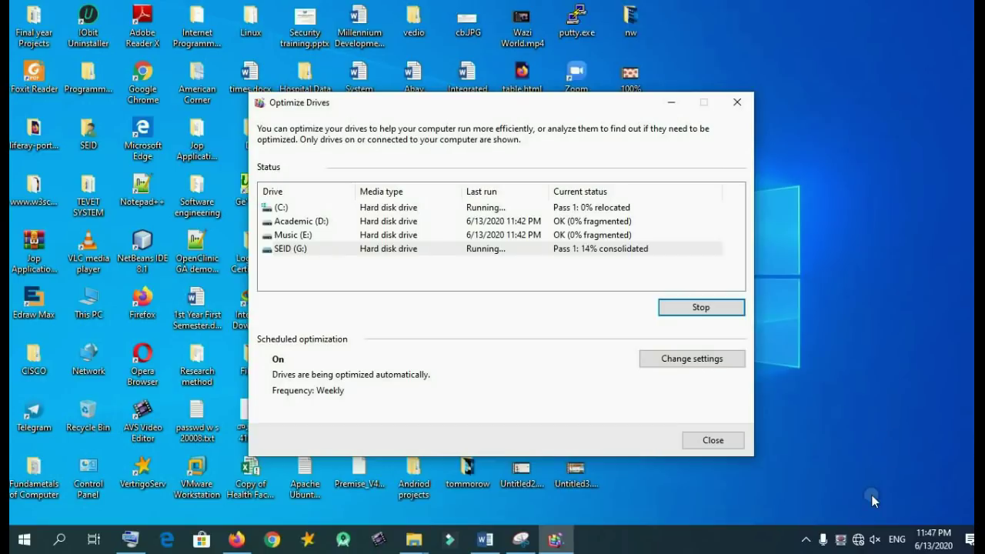
{"action": "right_click", "coordinate": [840, 539]}
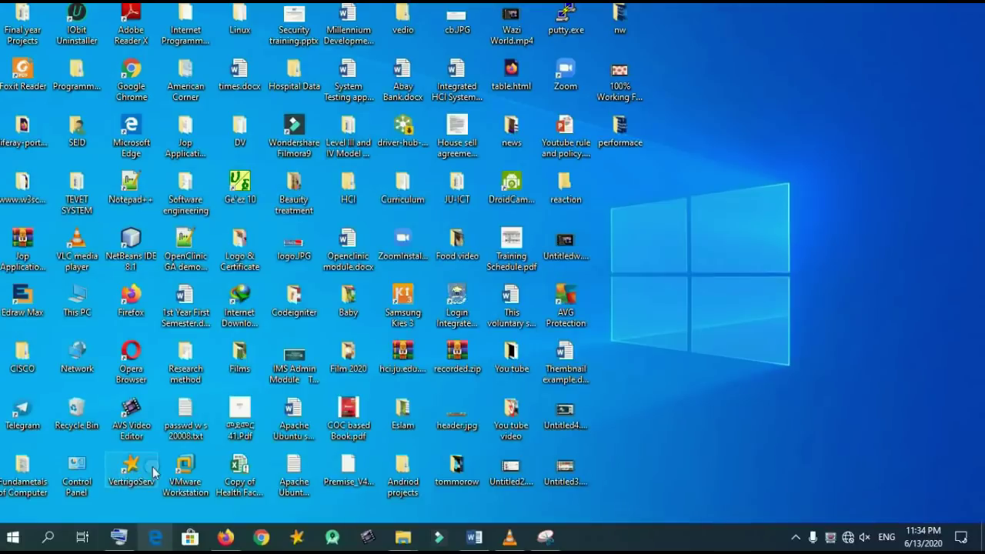